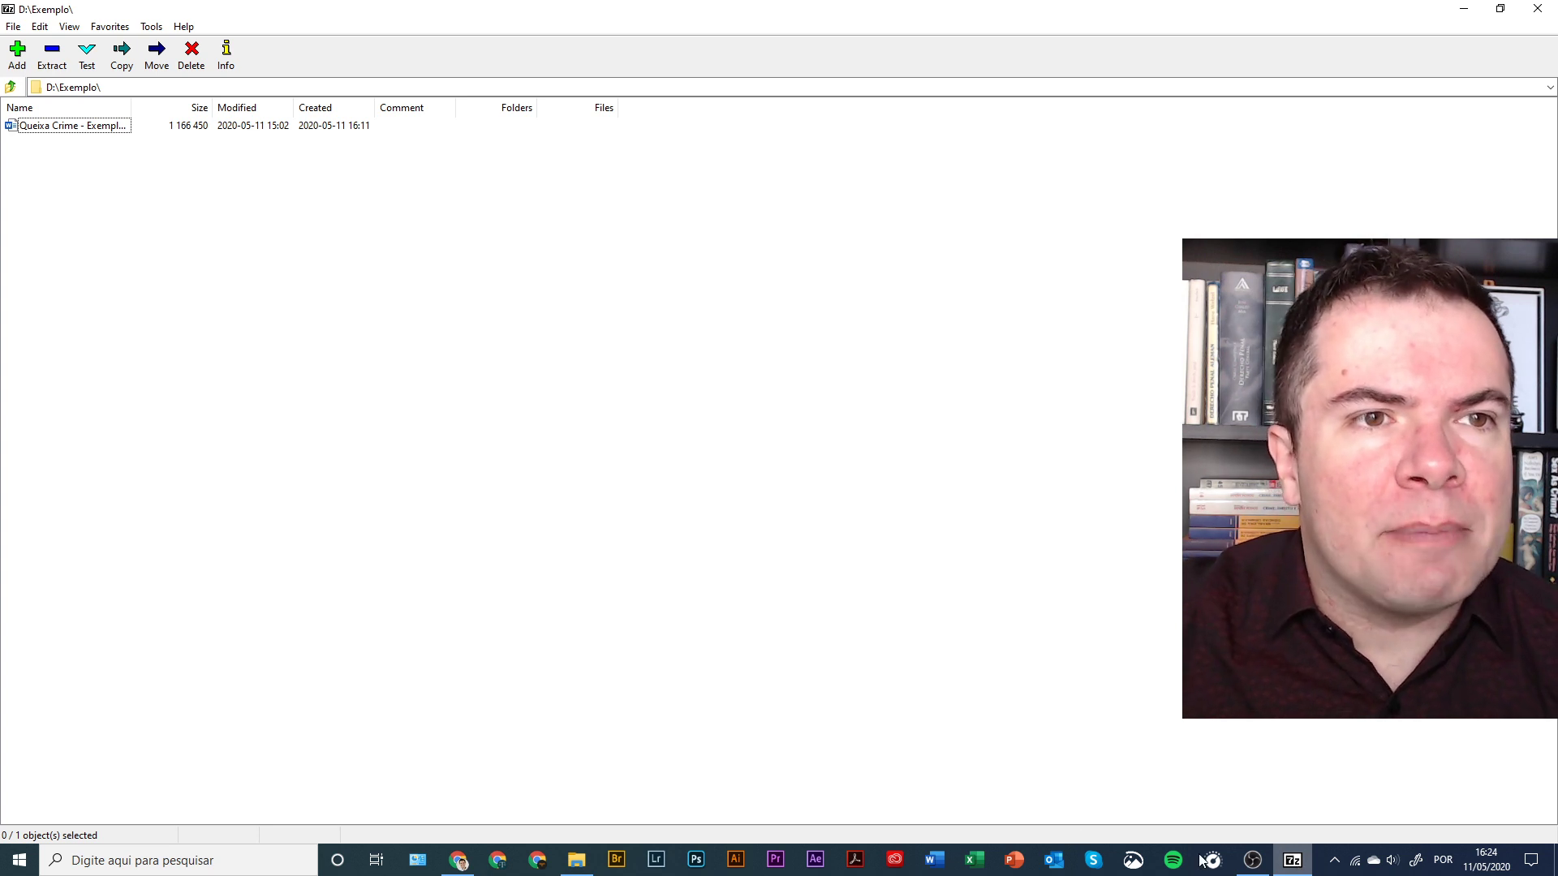
- Display the About 7-Zip box showing version 19.00 (x64) from the Help menu
click(224, 55)
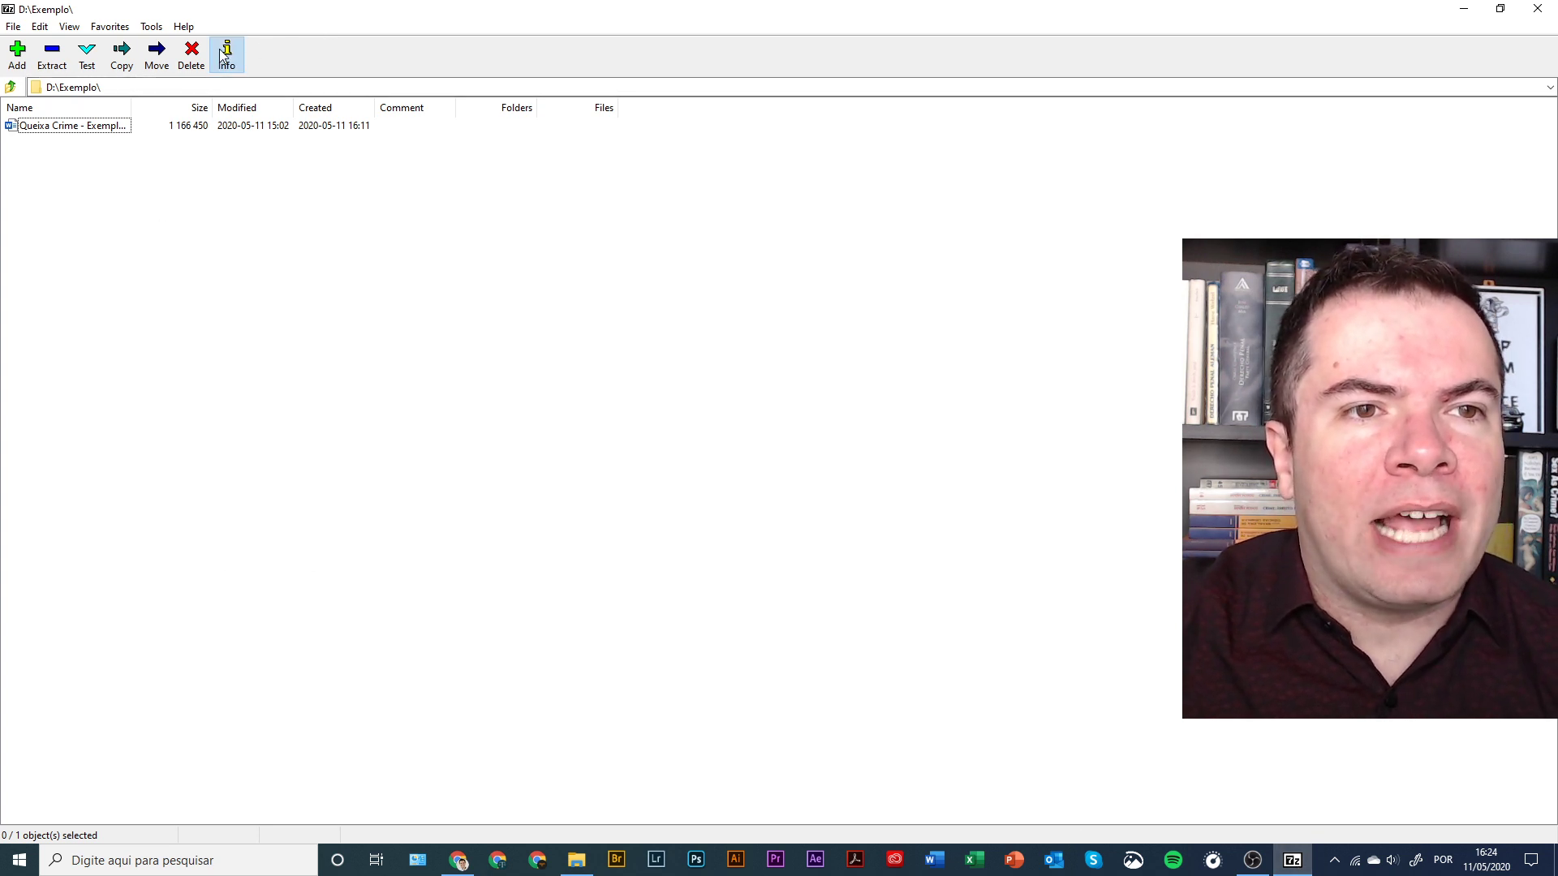
click(184, 26)
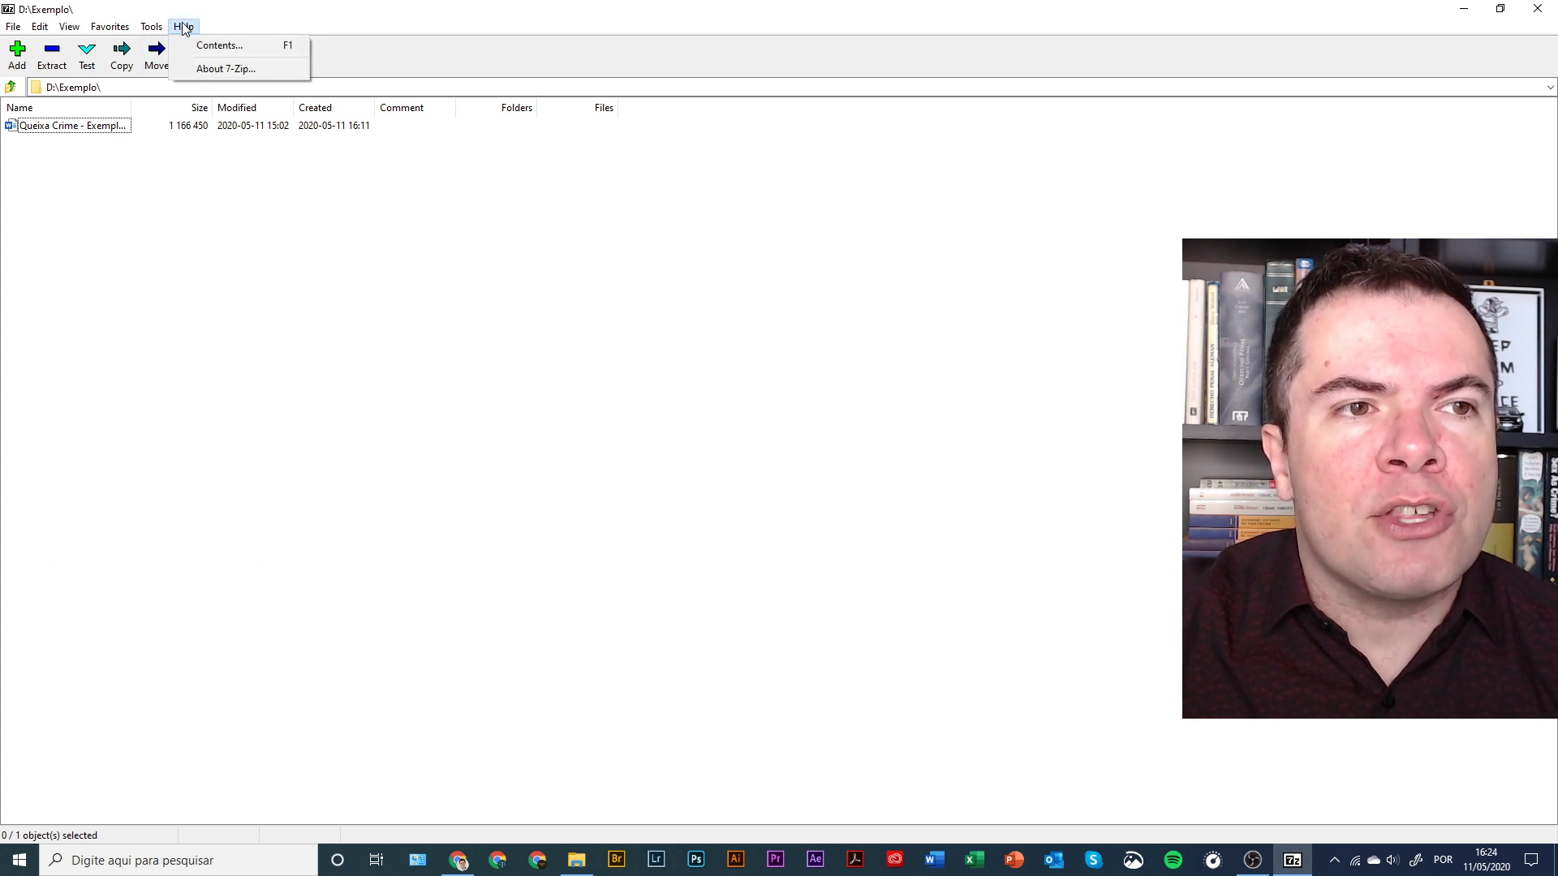
click(251, 68)
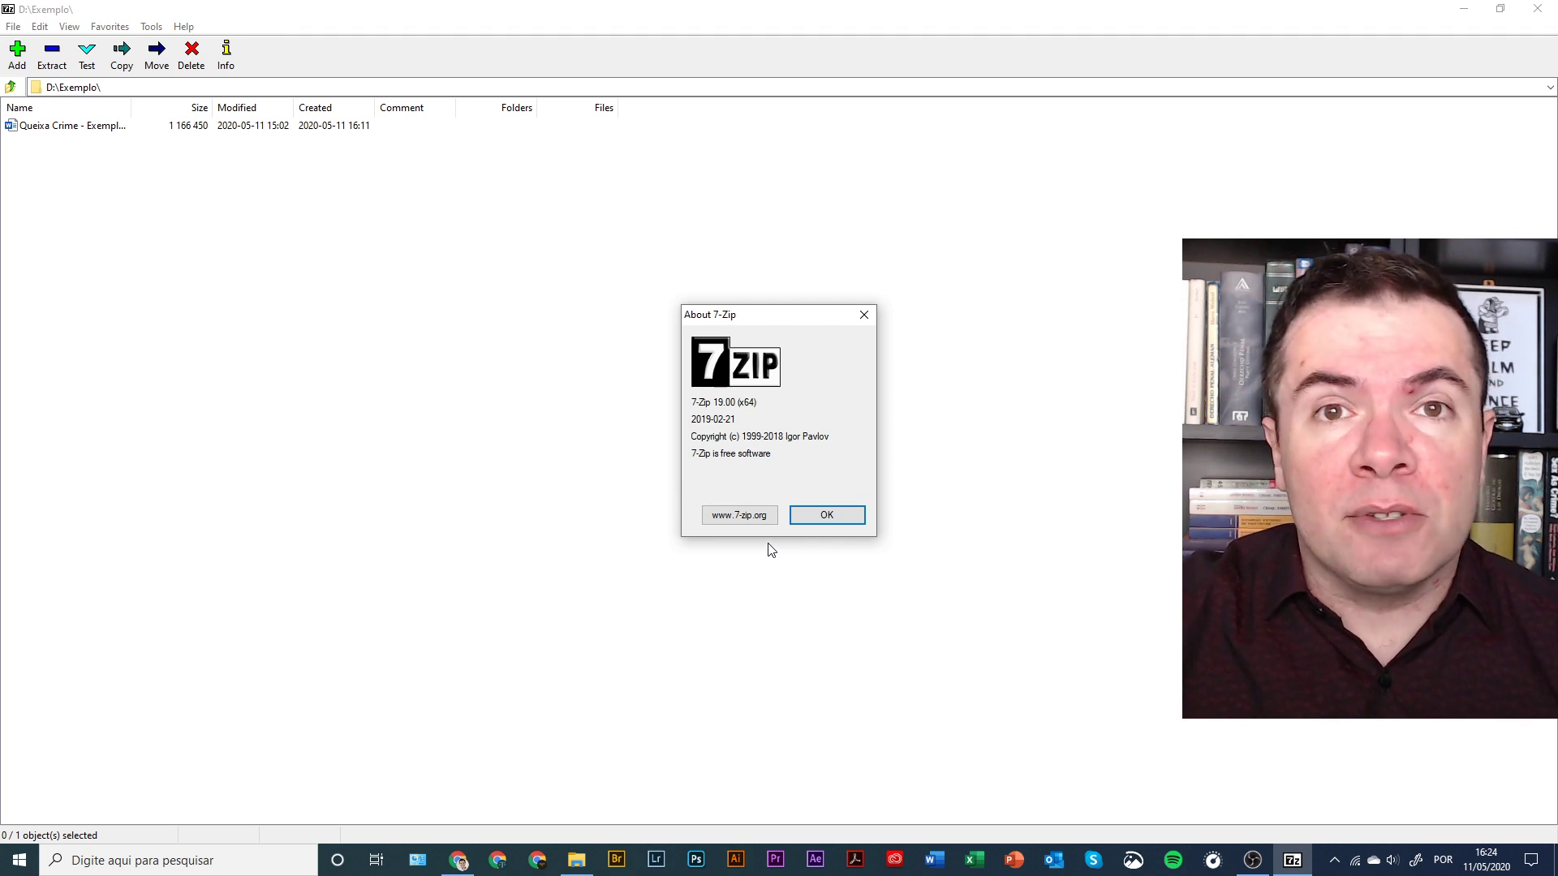
- Dismiss the About box and start adding Queixa Crime - Exemplo.docx to a new archive
key(Return)
click(94, 130)
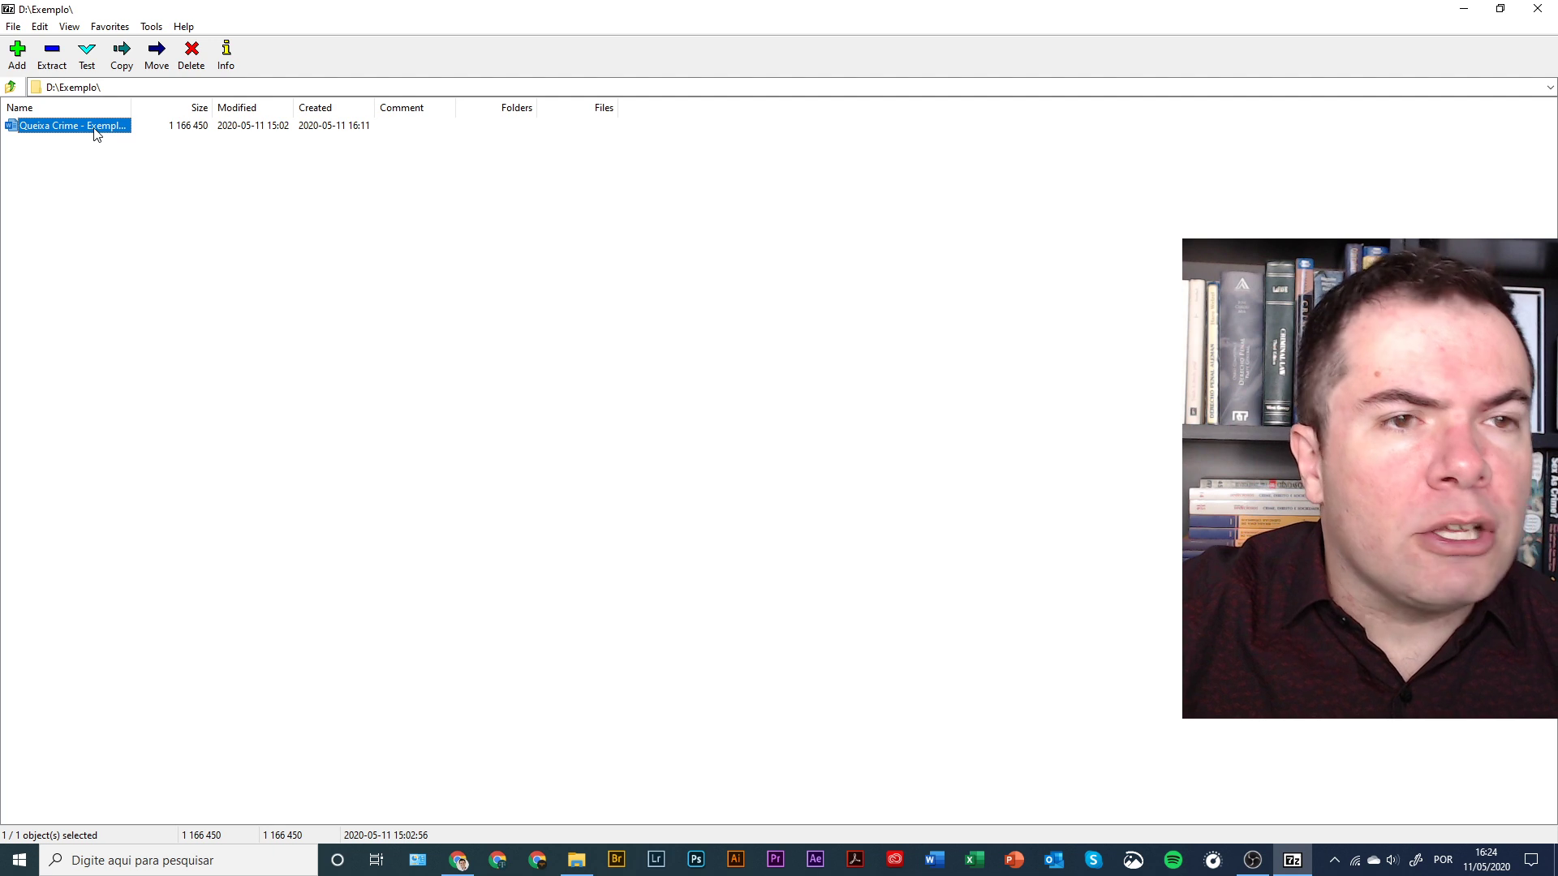
click(859, 501)
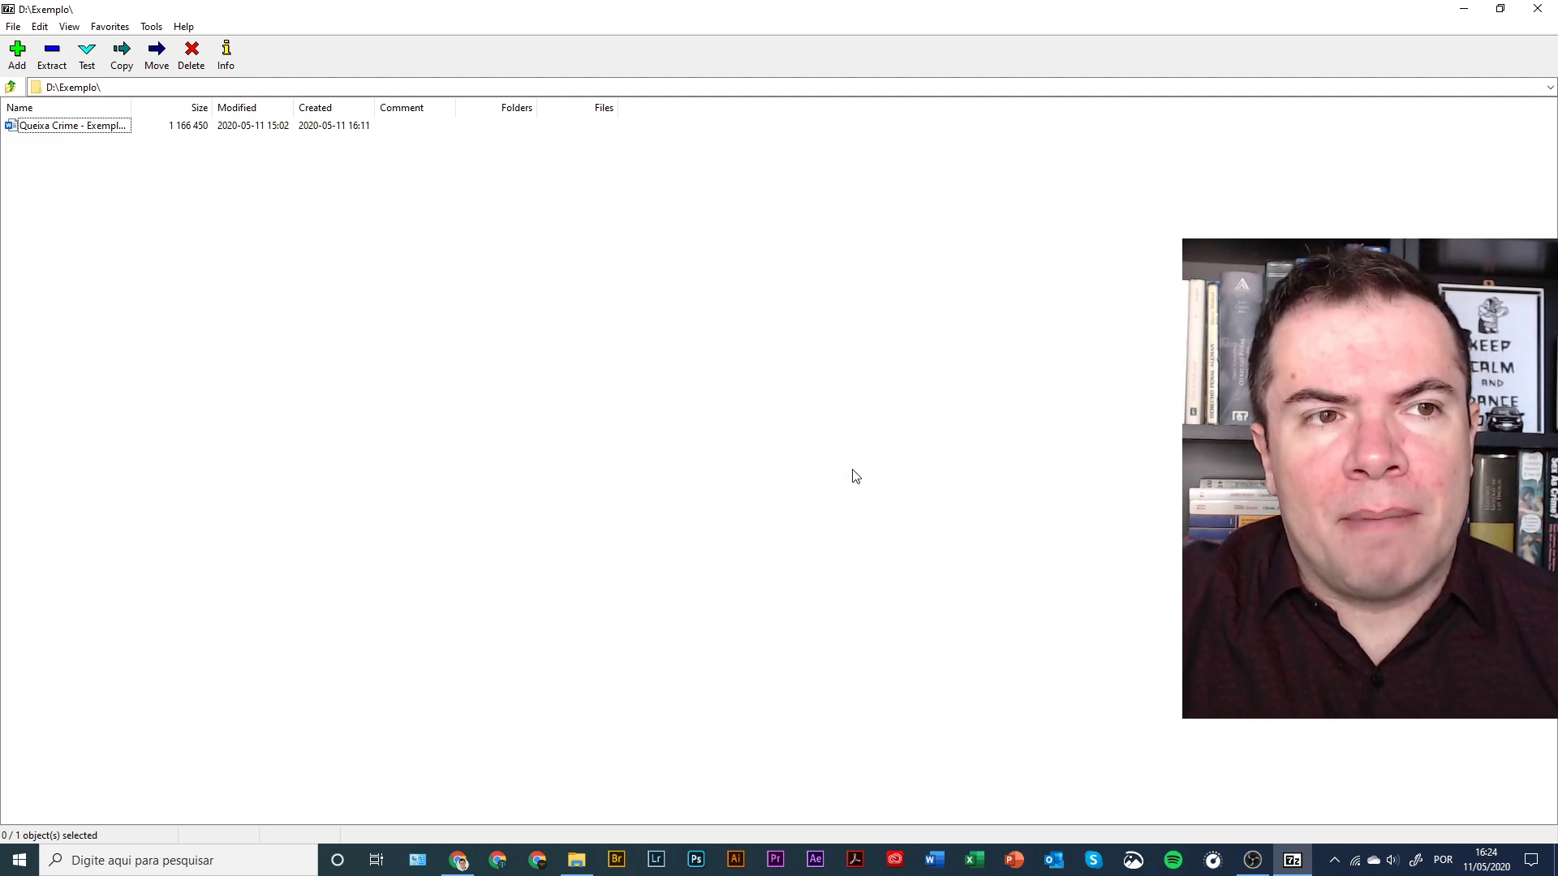
click(117, 125)
click(18, 56)
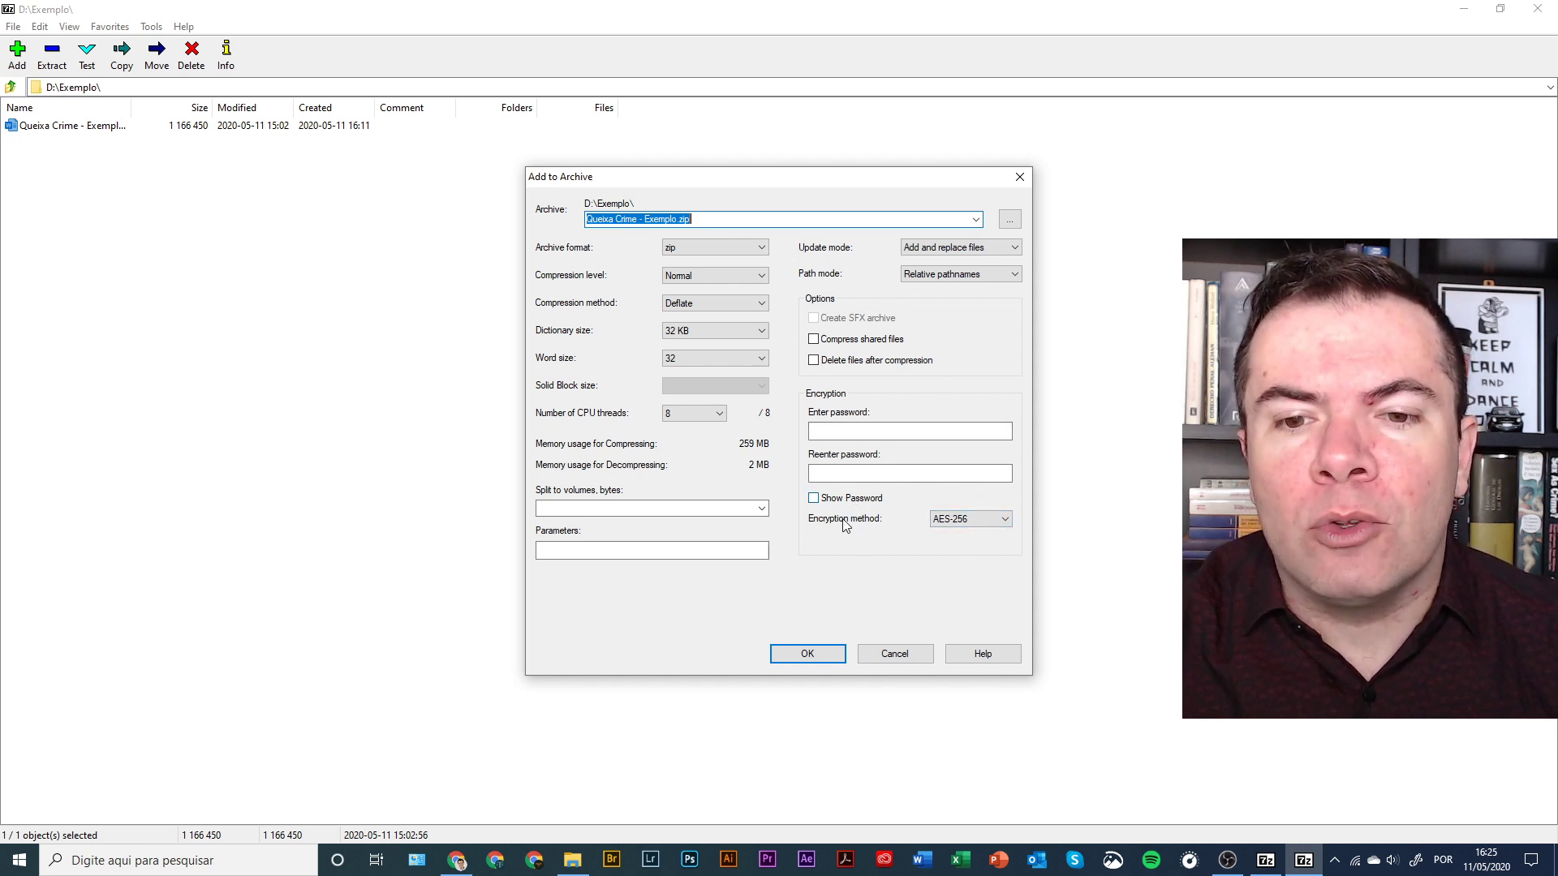
- Keep AES-256 encryption, enter and confirm the archive password, and create Queixa Crime - Exemplo.zip
click(998, 519)
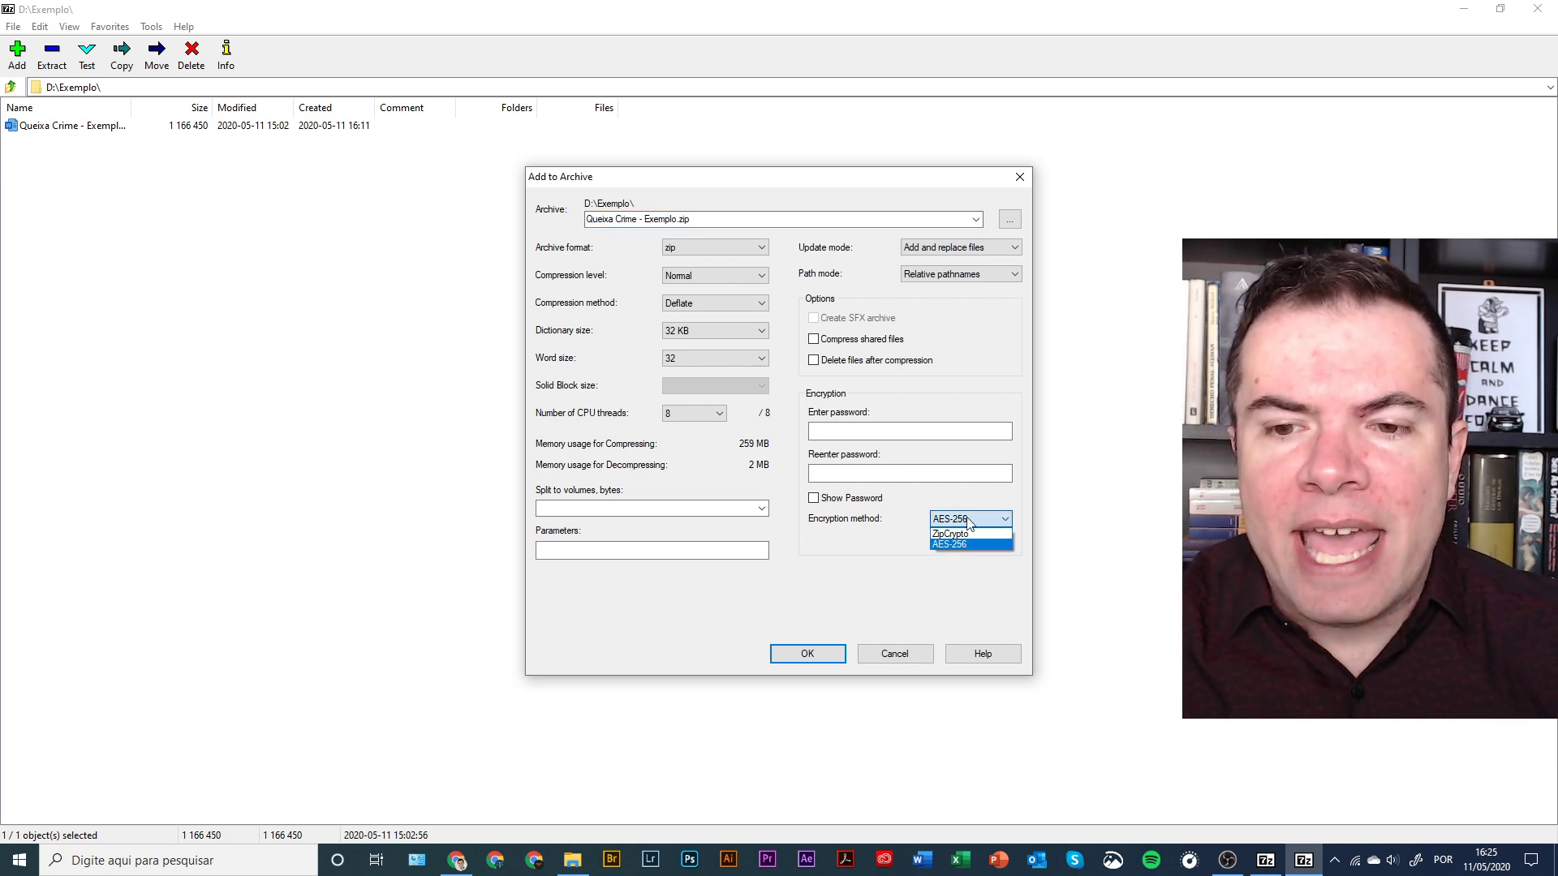
click(975, 544)
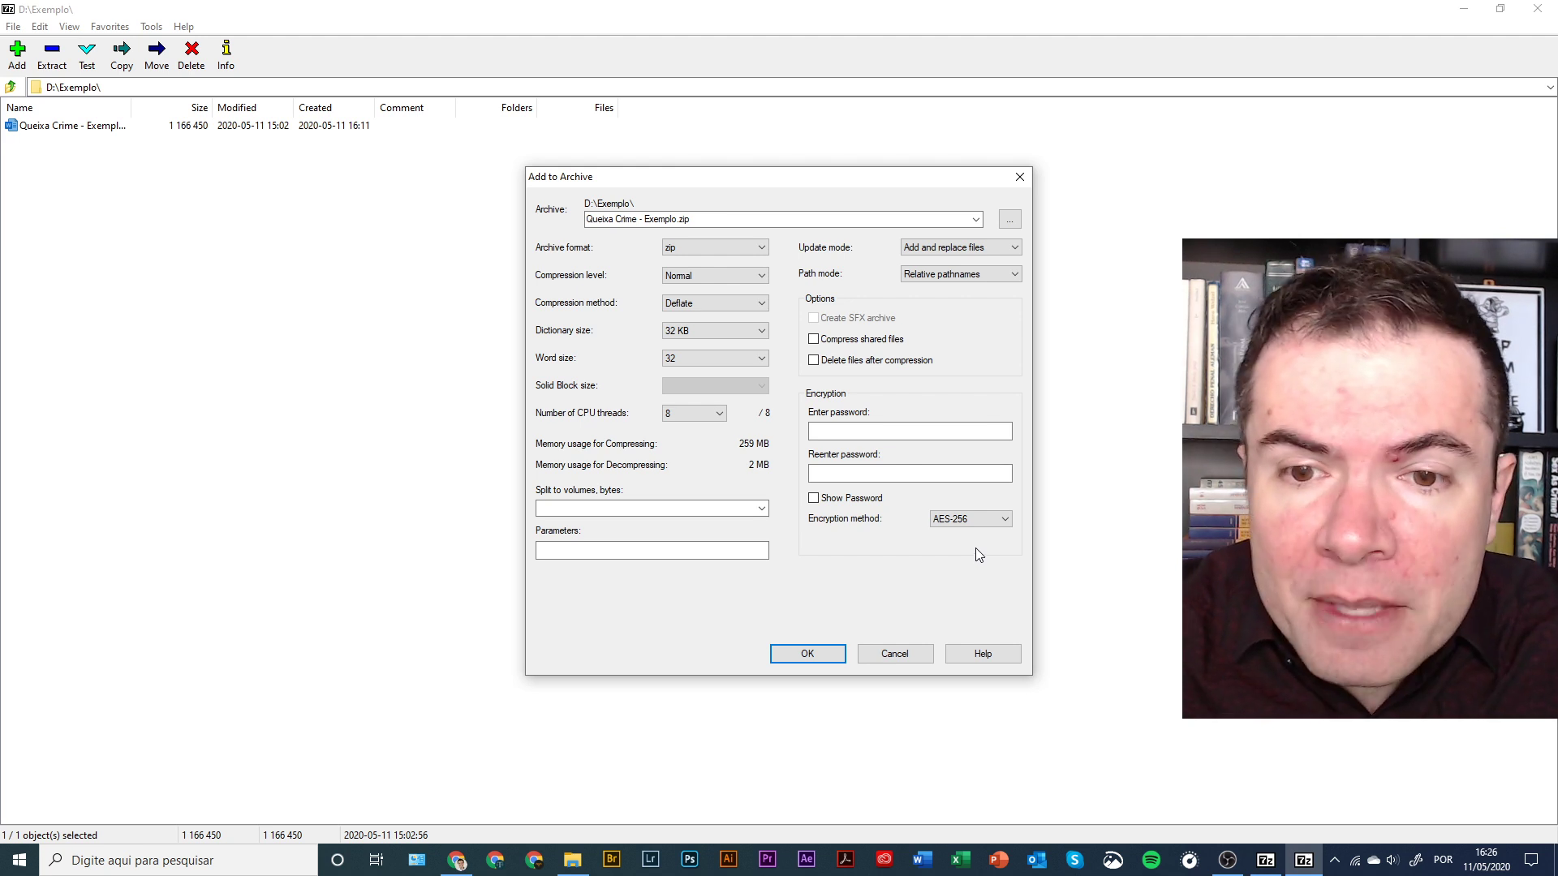
click(873, 432)
text(********)
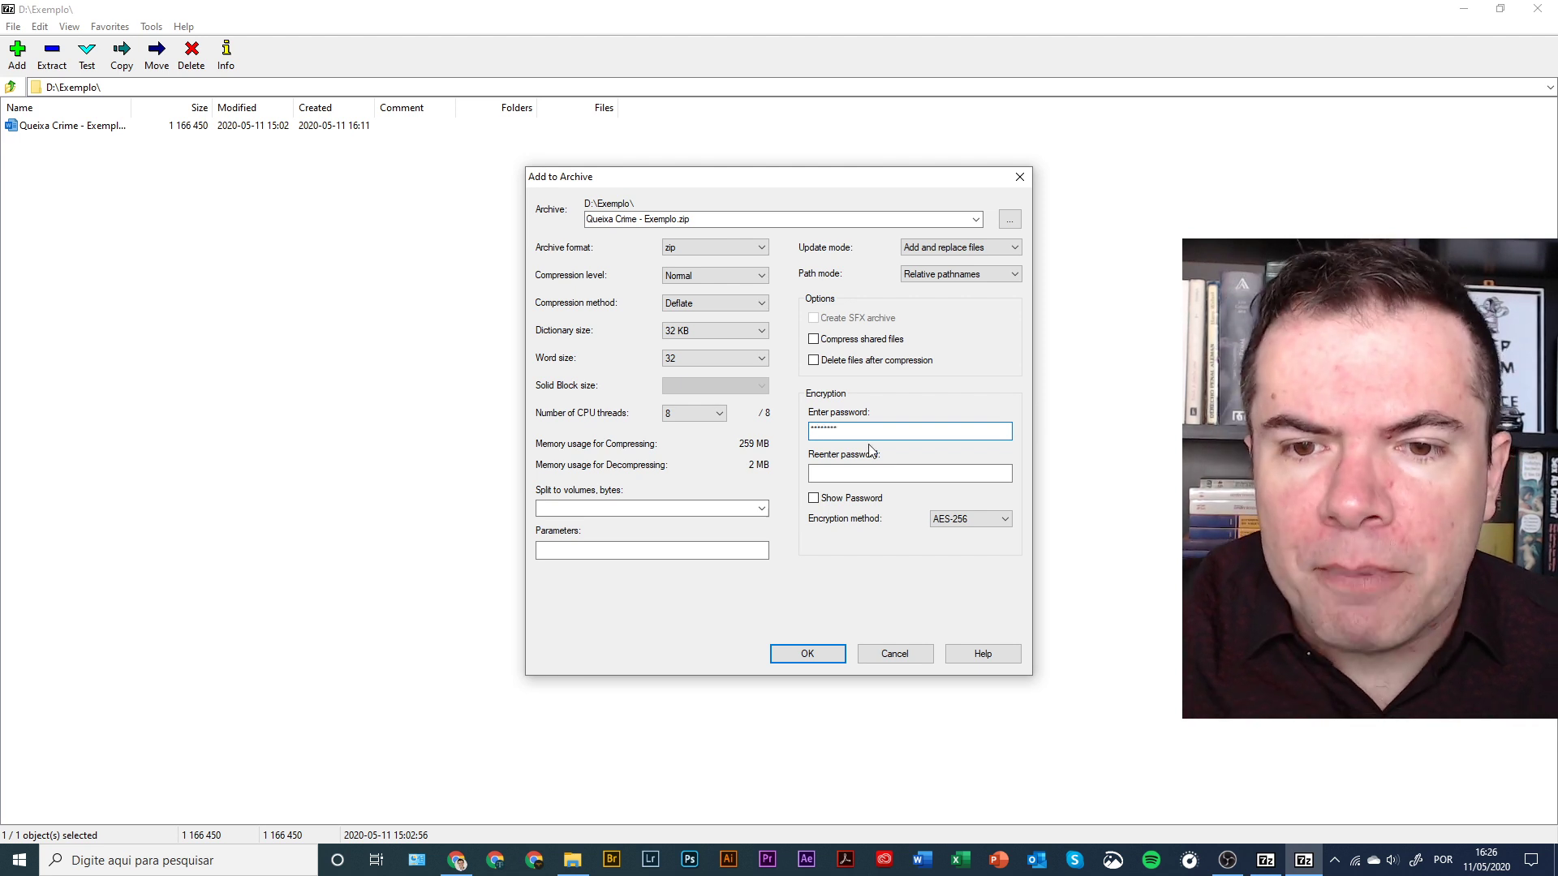
click(833, 474)
text(*)
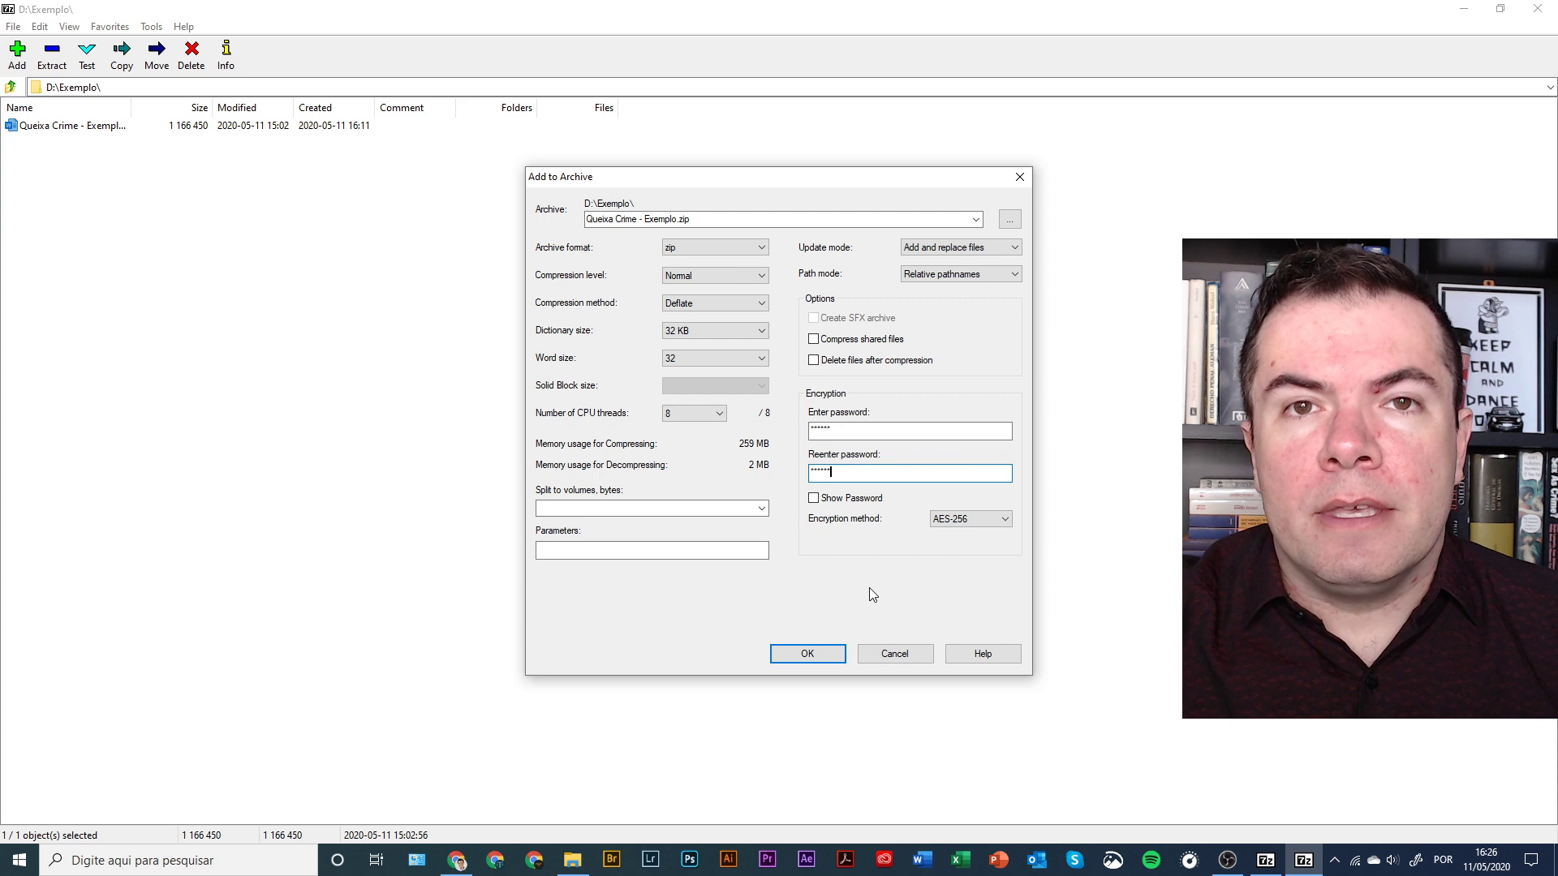
click(816, 654)
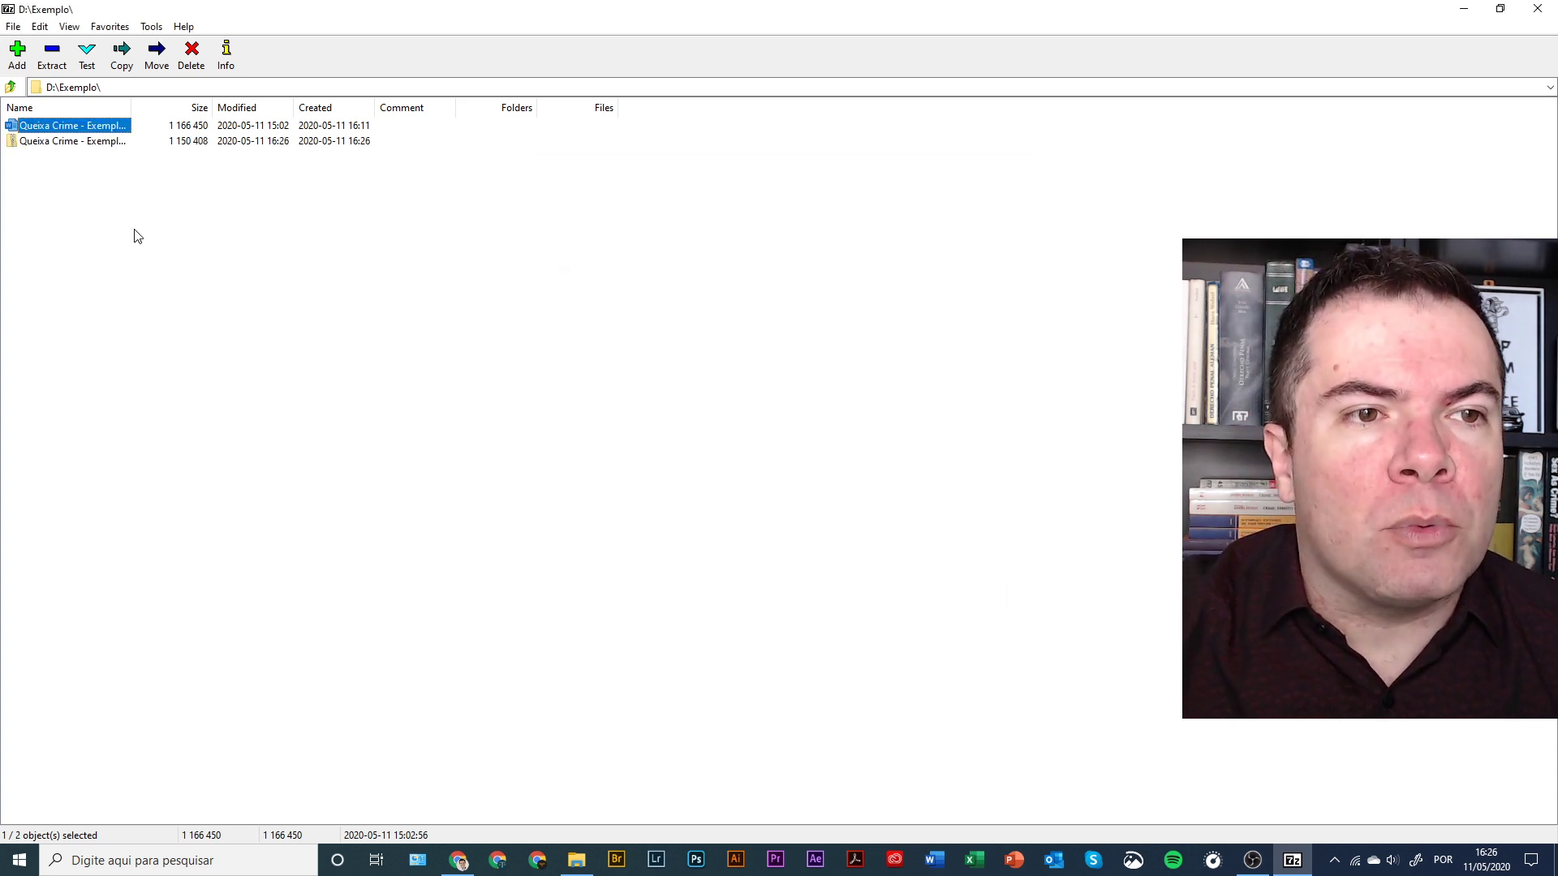
- Open Queixa Crime - Exemplo.zip and its .docx, triggering the password prompt
double_click(102, 141)
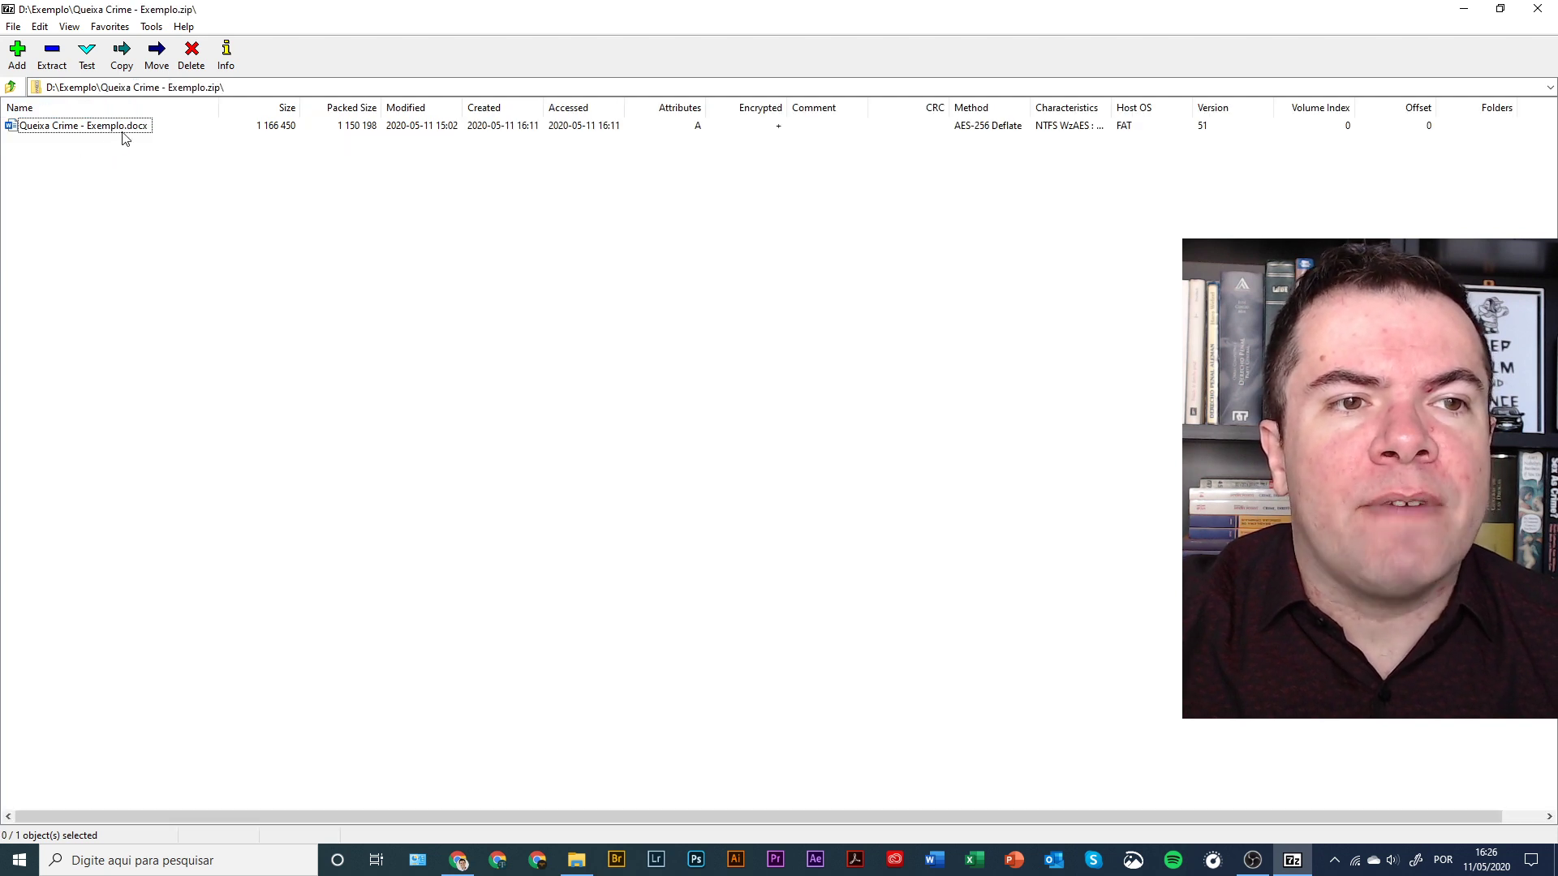
double_click(124, 138)
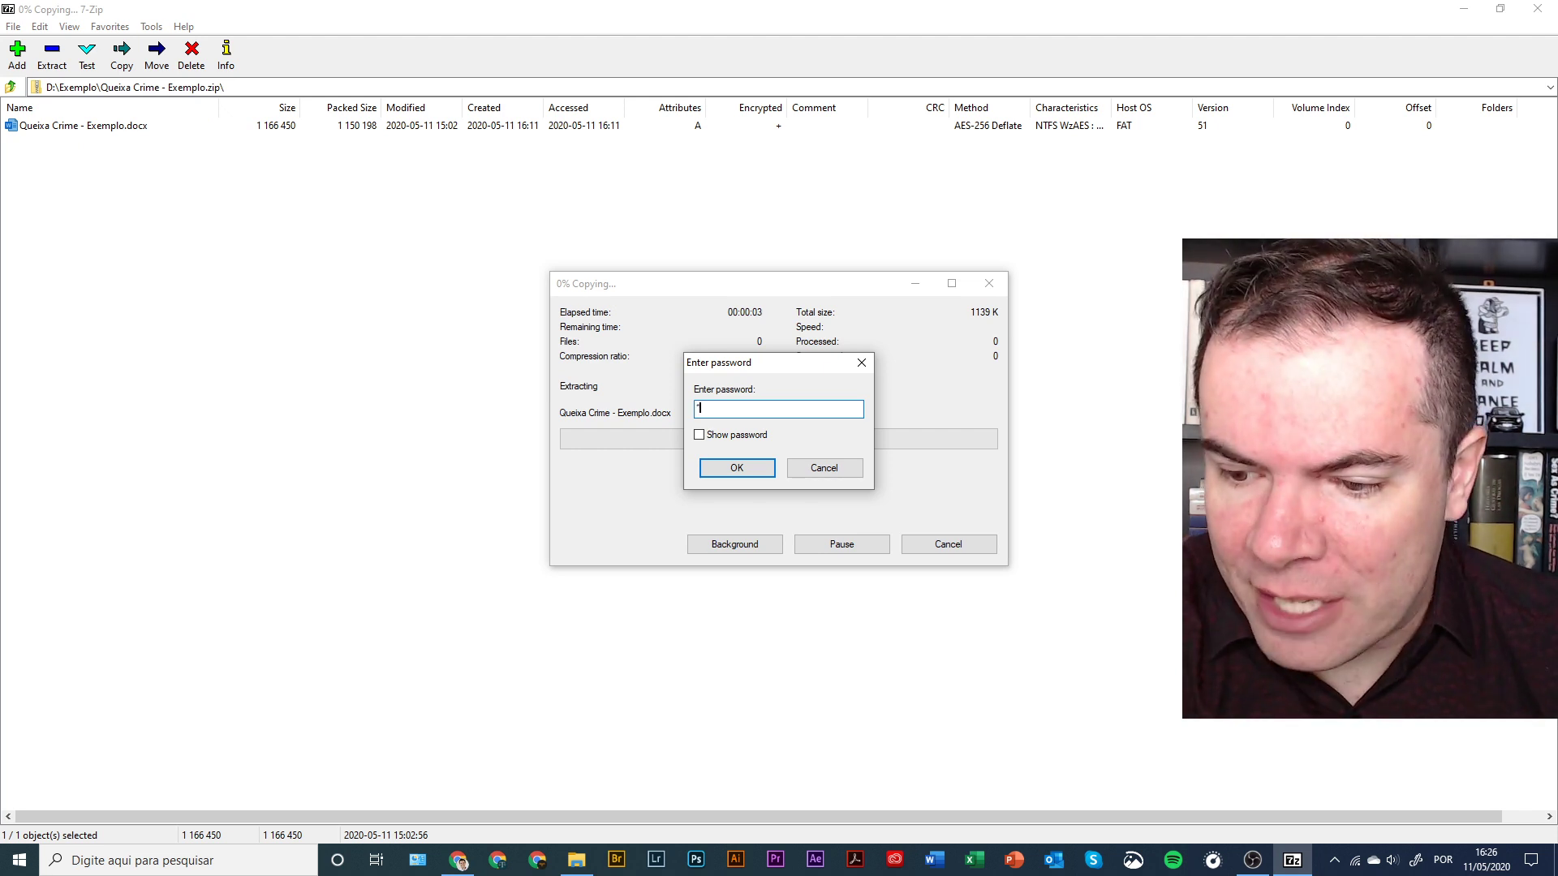
- Supply the archive password to open the document in Word, then close Word
text(12345)
key(Return)
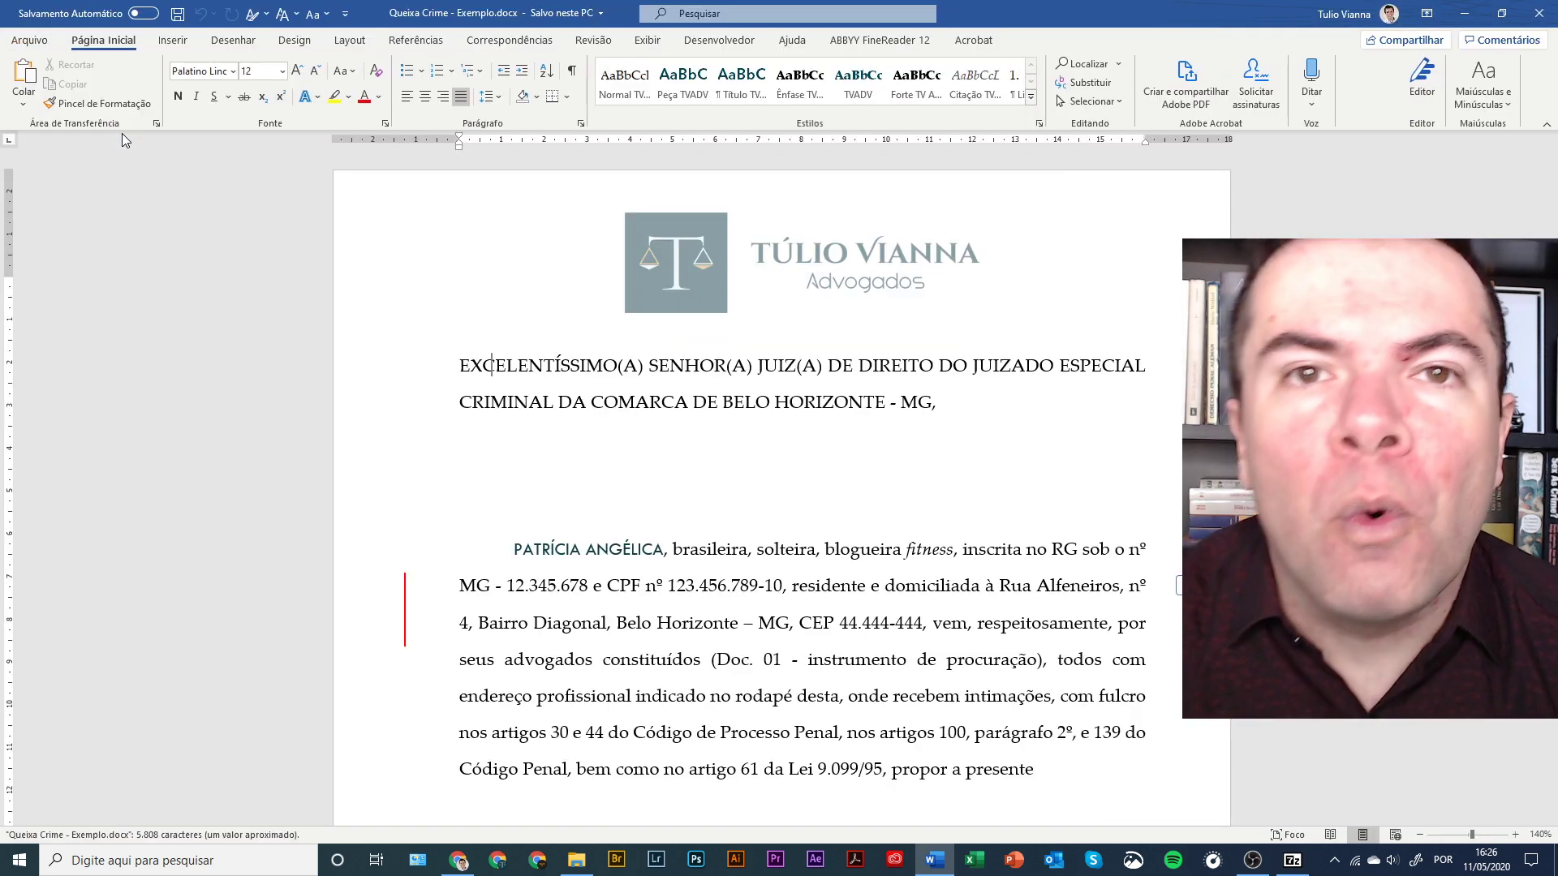
click(1538, 13)
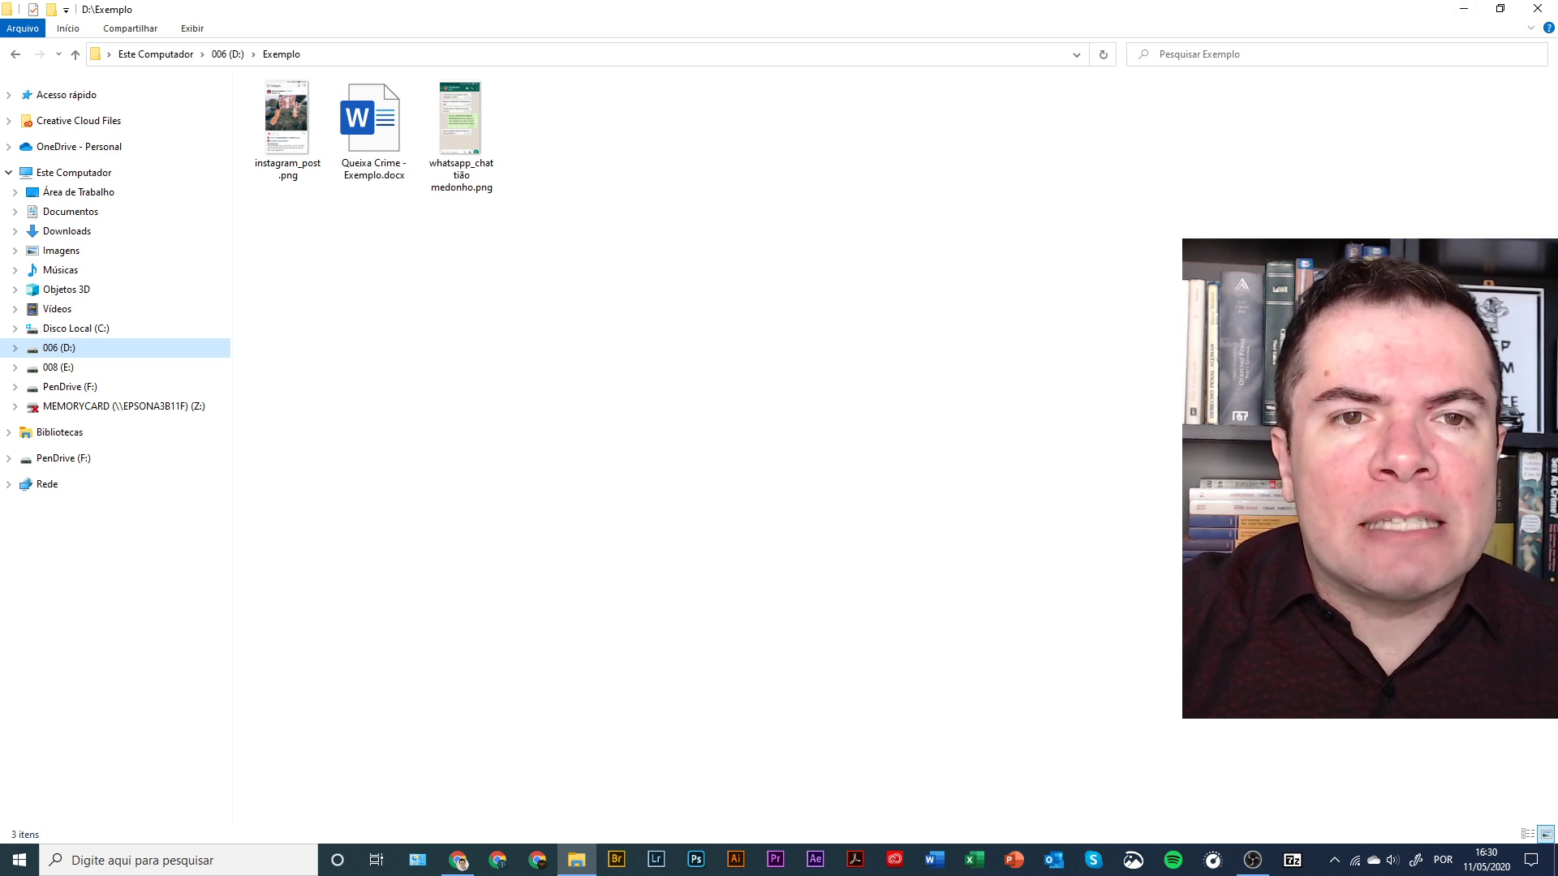
- Select the three Exemplo files and choose 7-Zip > Add to archive for them
drag(535, 207, 280, 78)
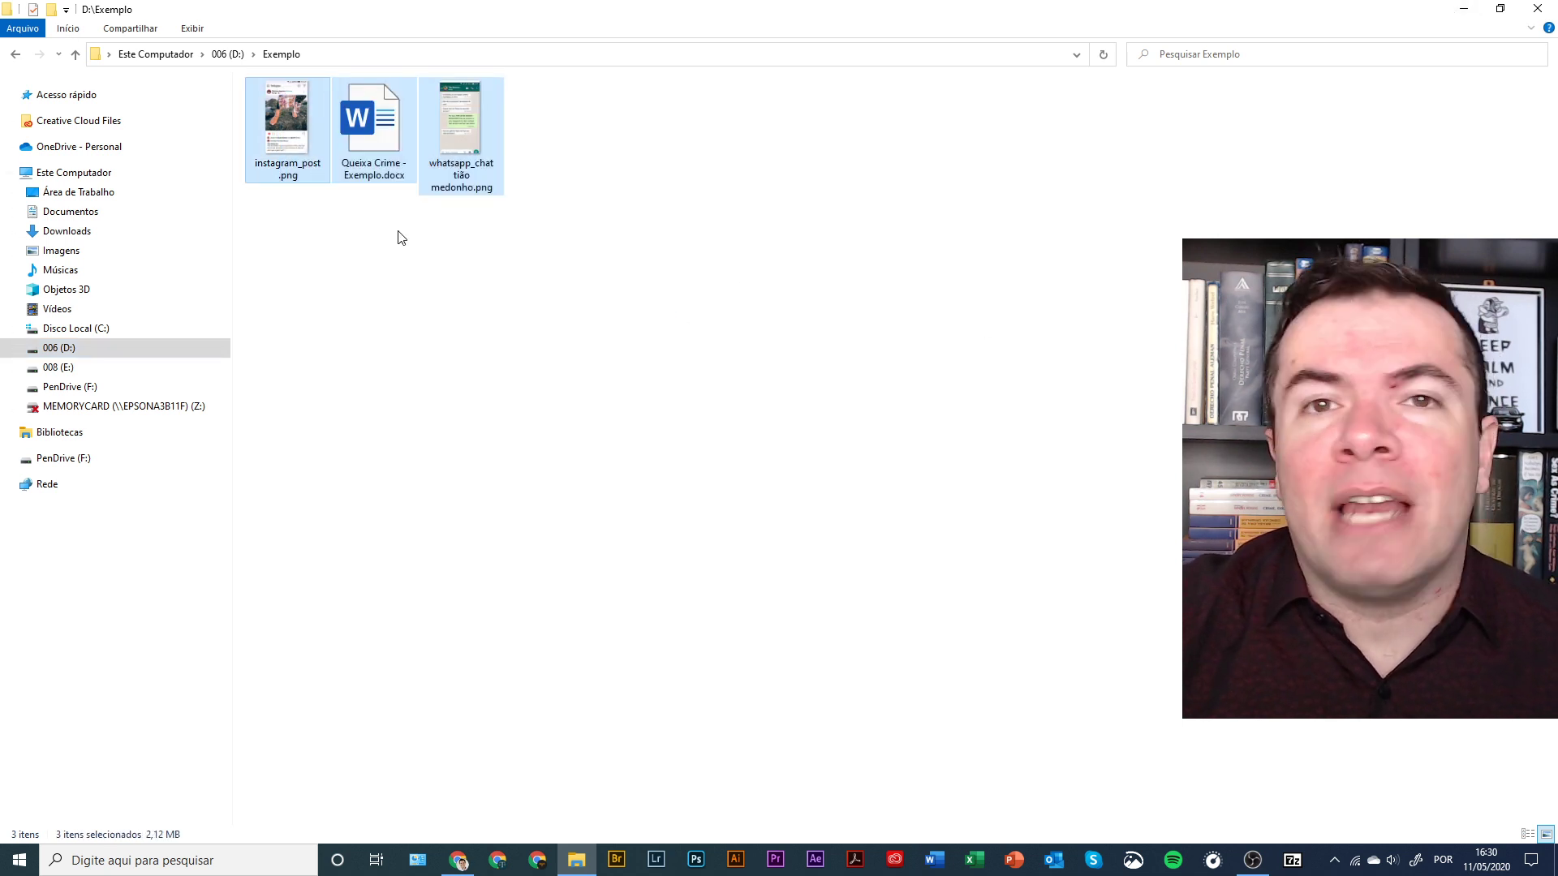
right_click(276, 149)
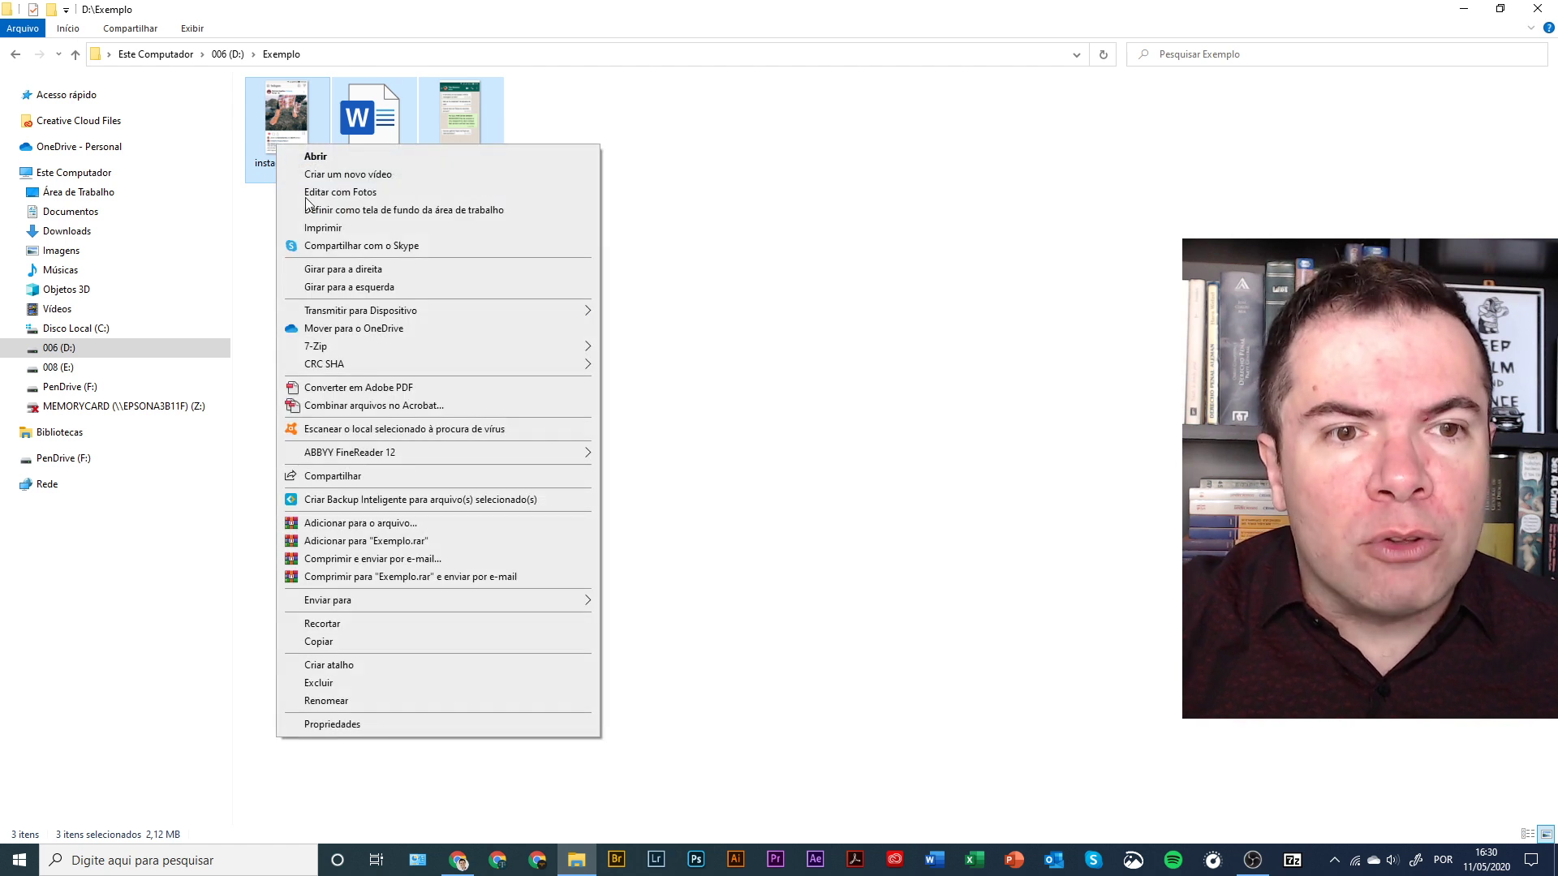
mouse_move(448, 349)
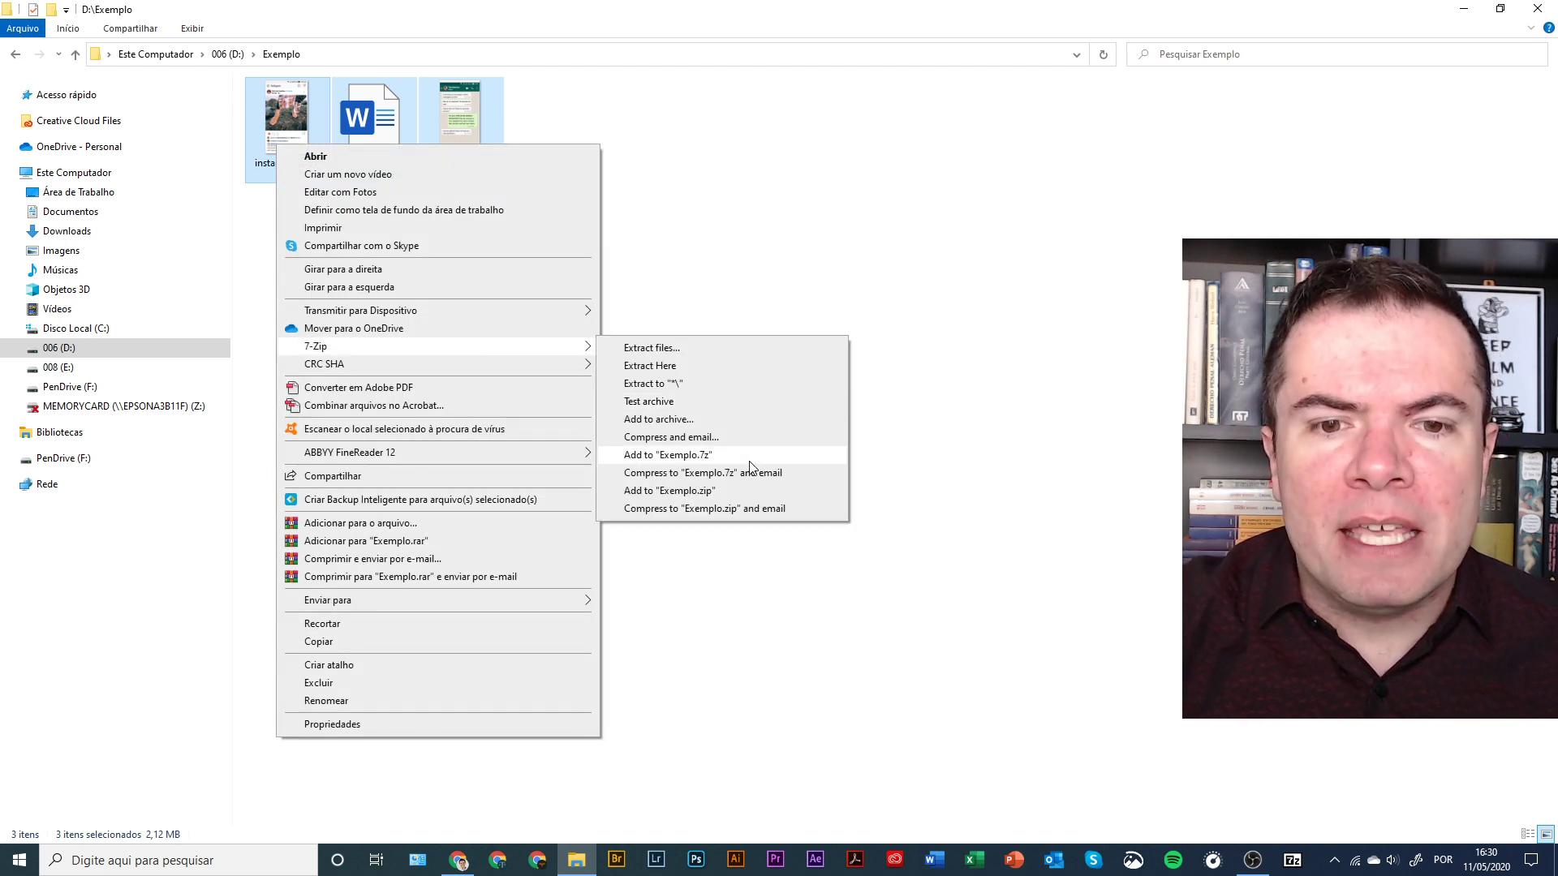
click(660, 422)
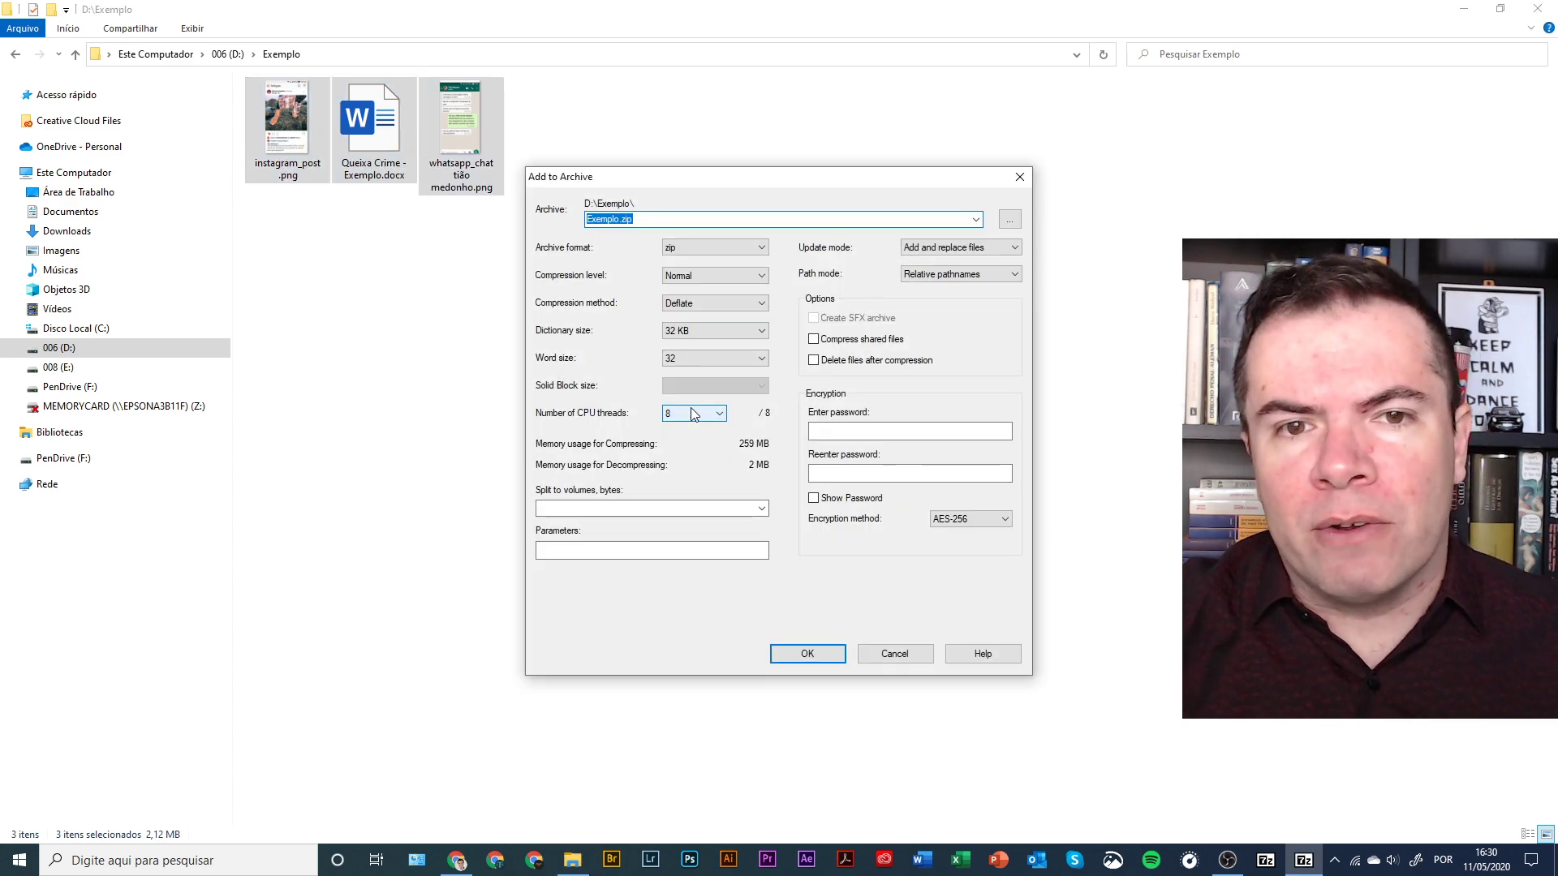
- Name the archive muitosarquivos, keep AES-256, set the password and create the zip
key(BackSpace)
text(muitosarquivos)
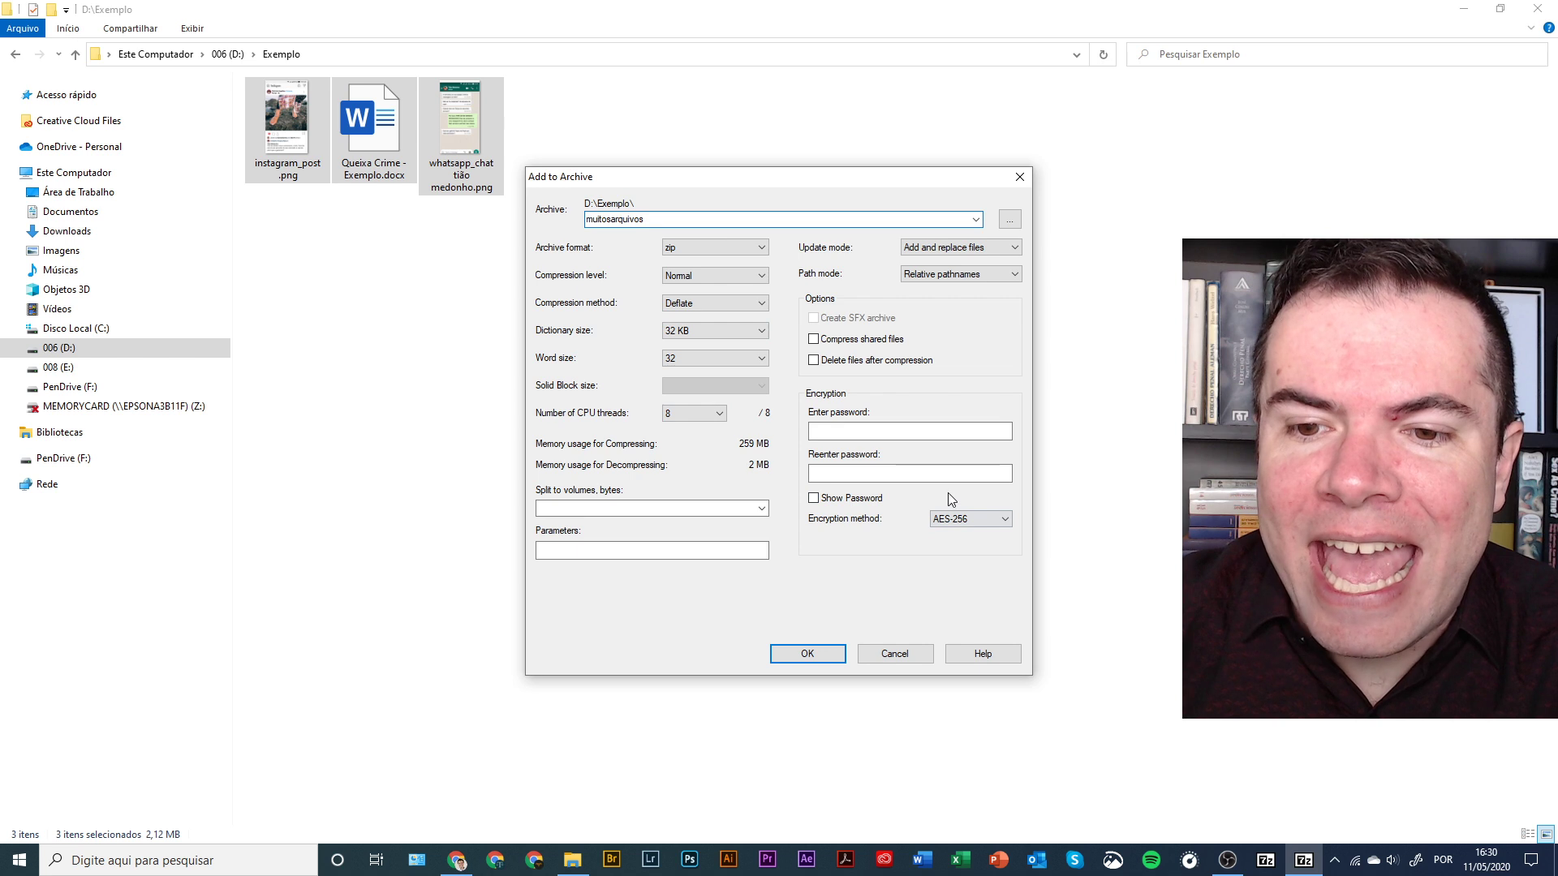
click(972, 524)
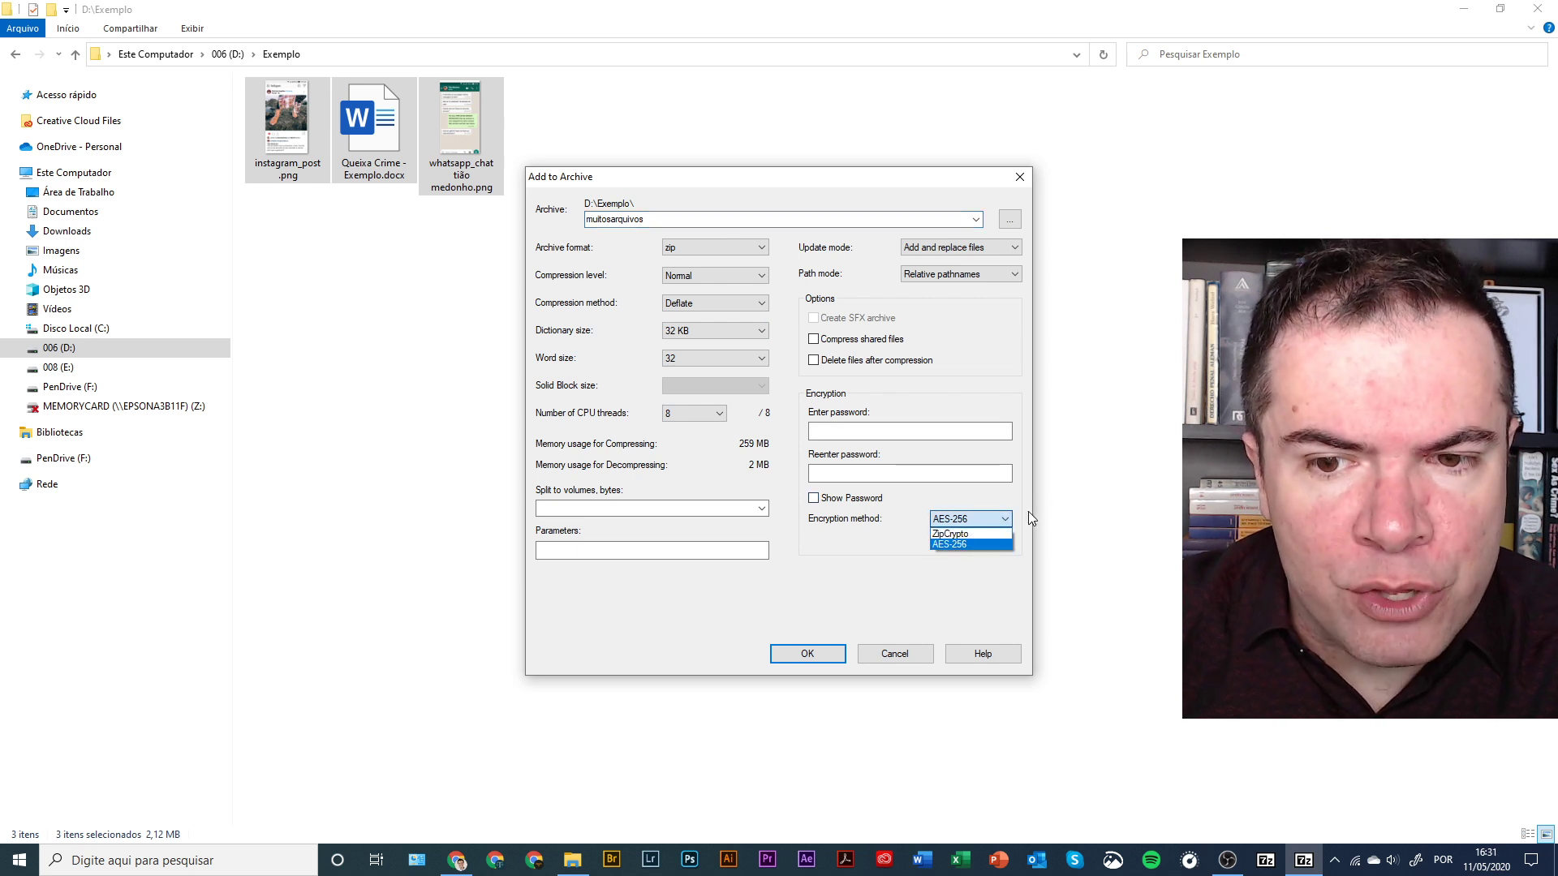
click(952, 541)
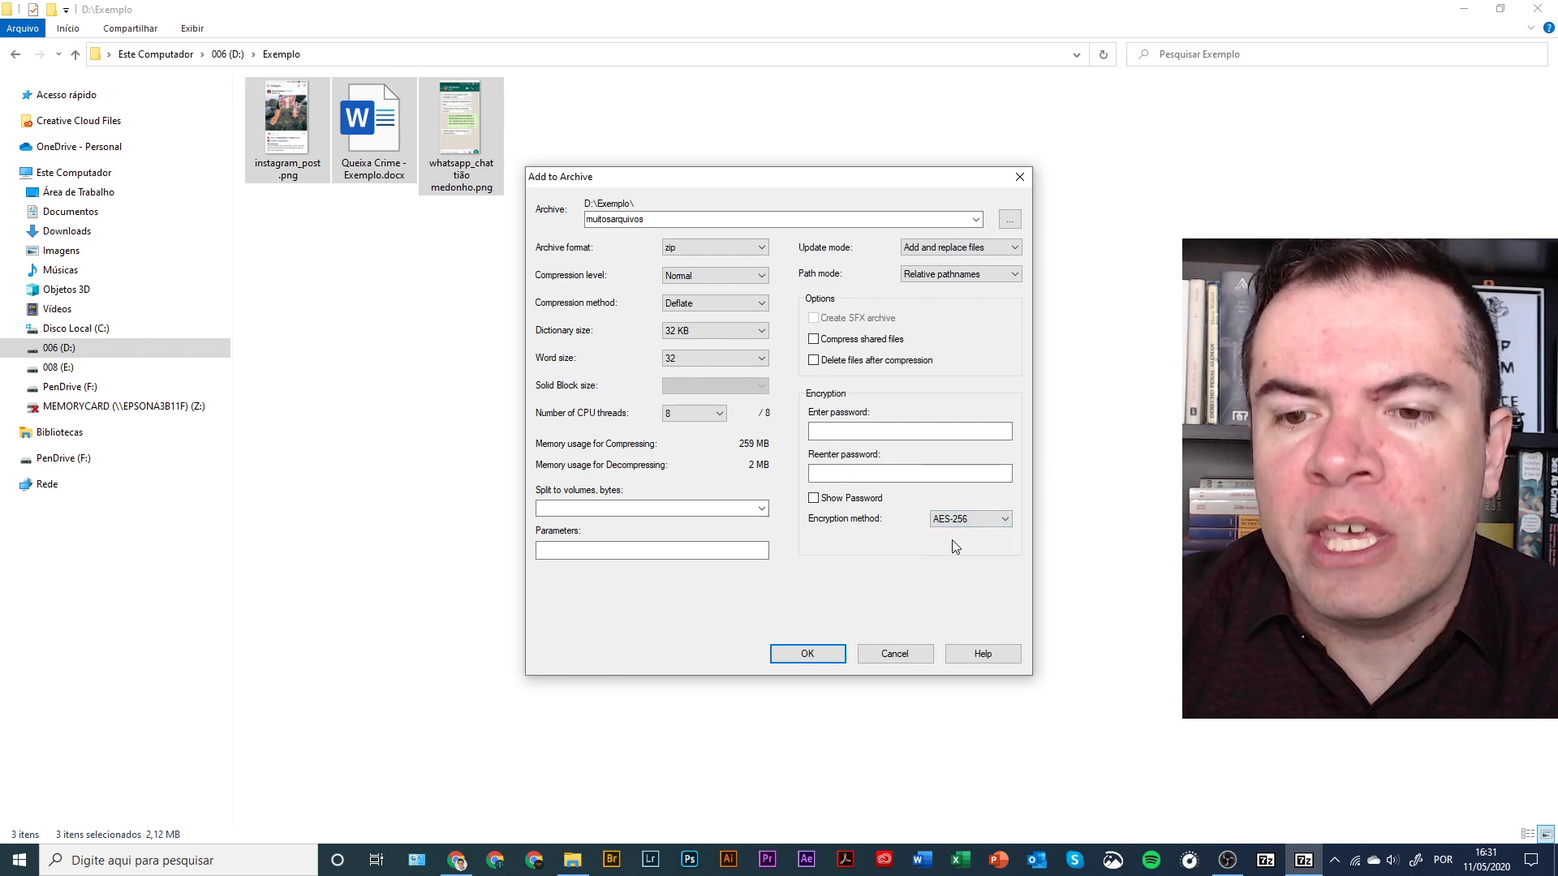
click(850, 424)
text(1)
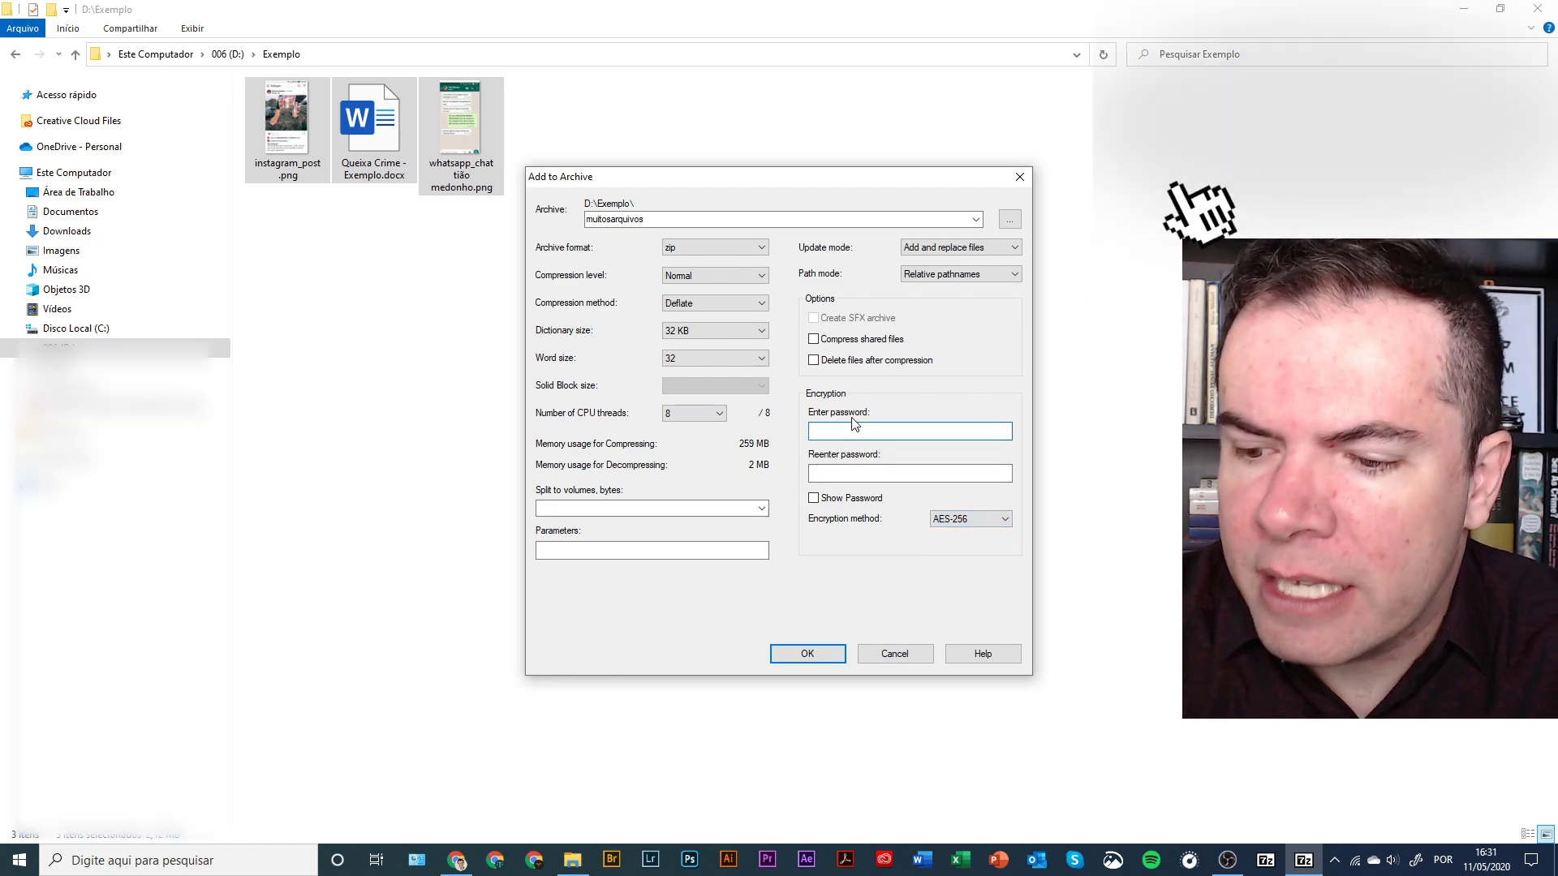
text(234)
key(Tab)
text(1234)
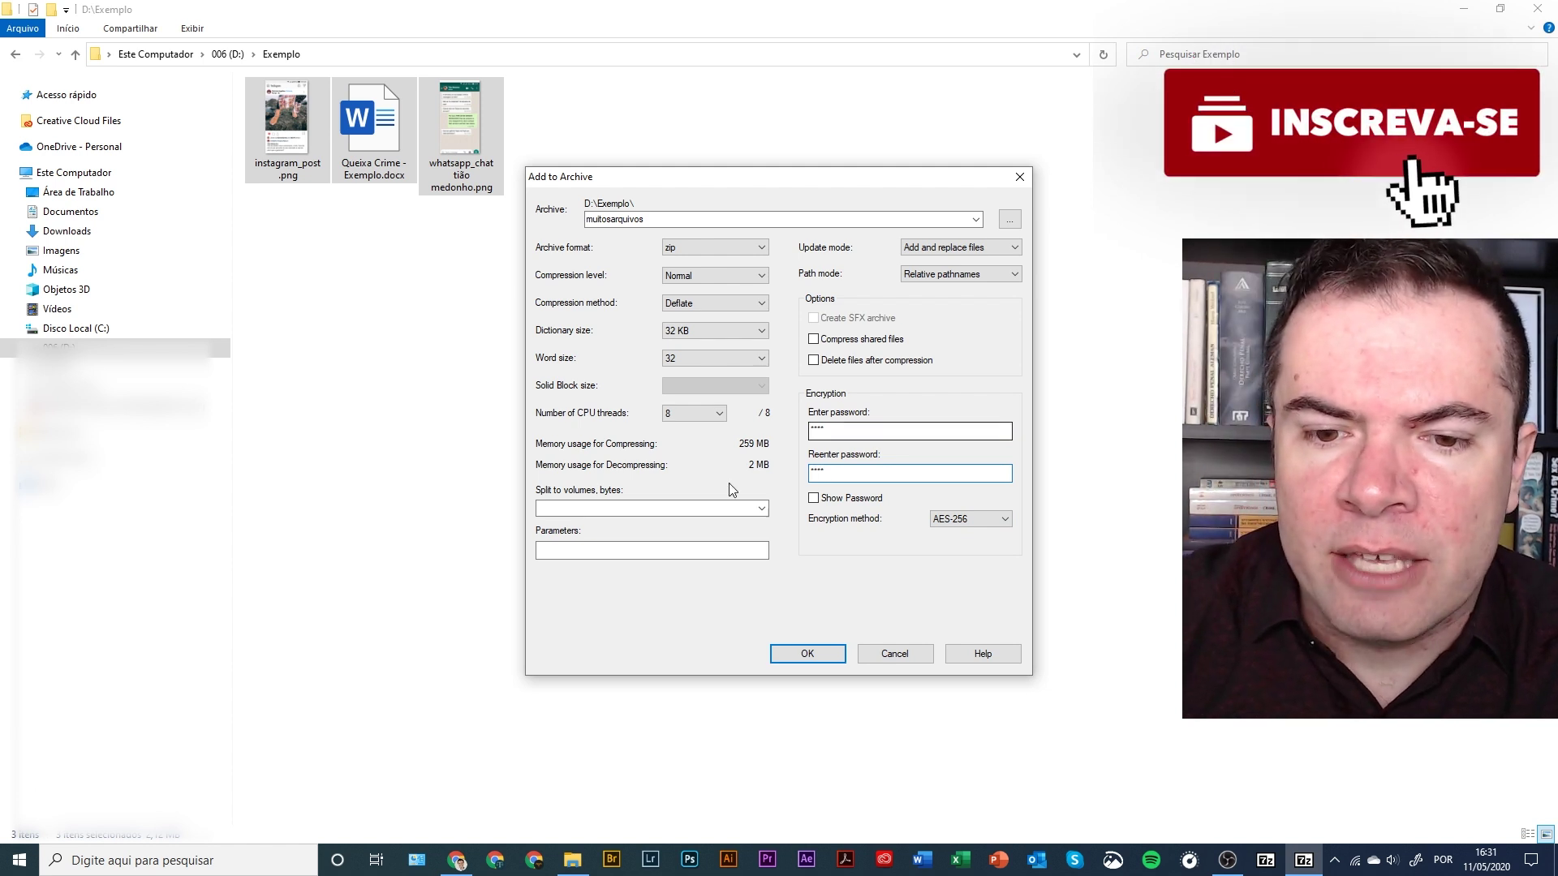
click(803, 654)
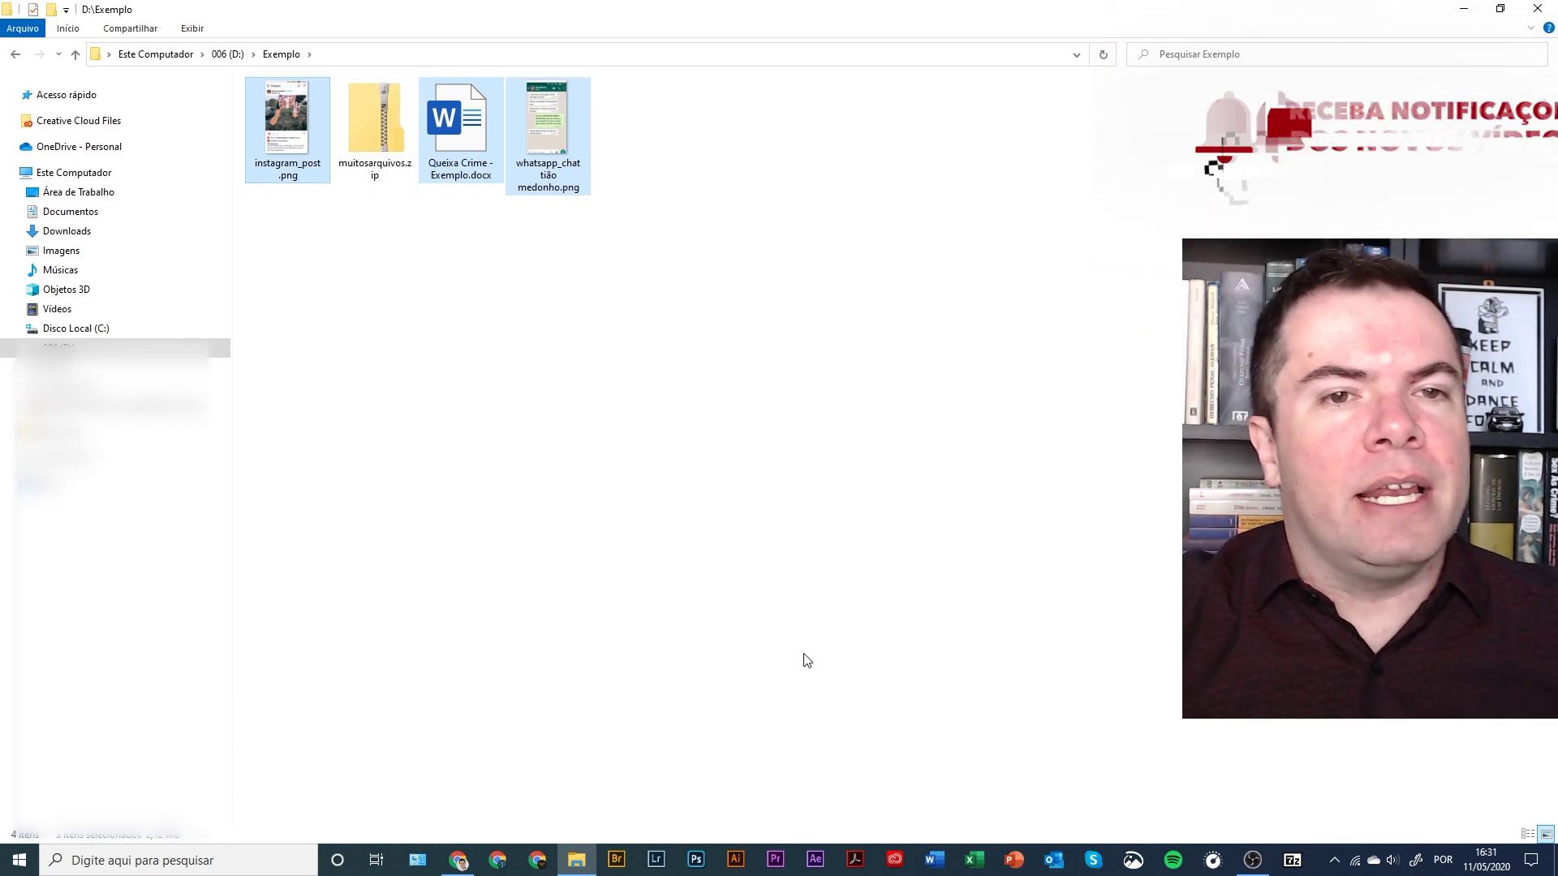
- Open muitosarquivos.zip, try opening instagram_post .png, and dismiss the resulting extraction error
click(460, 451)
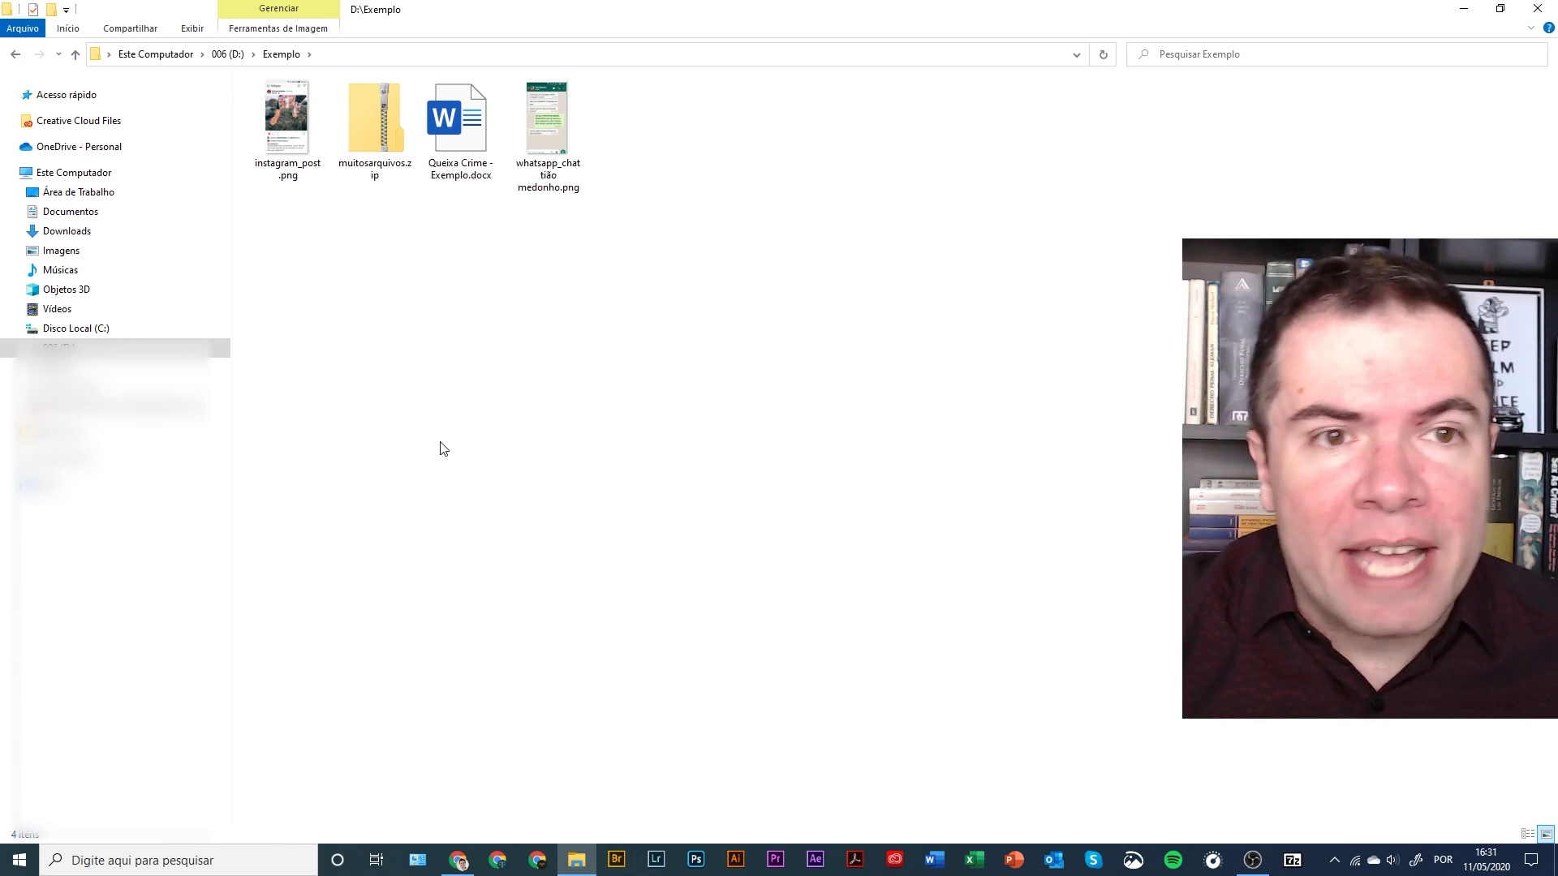
double_click(373, 96)
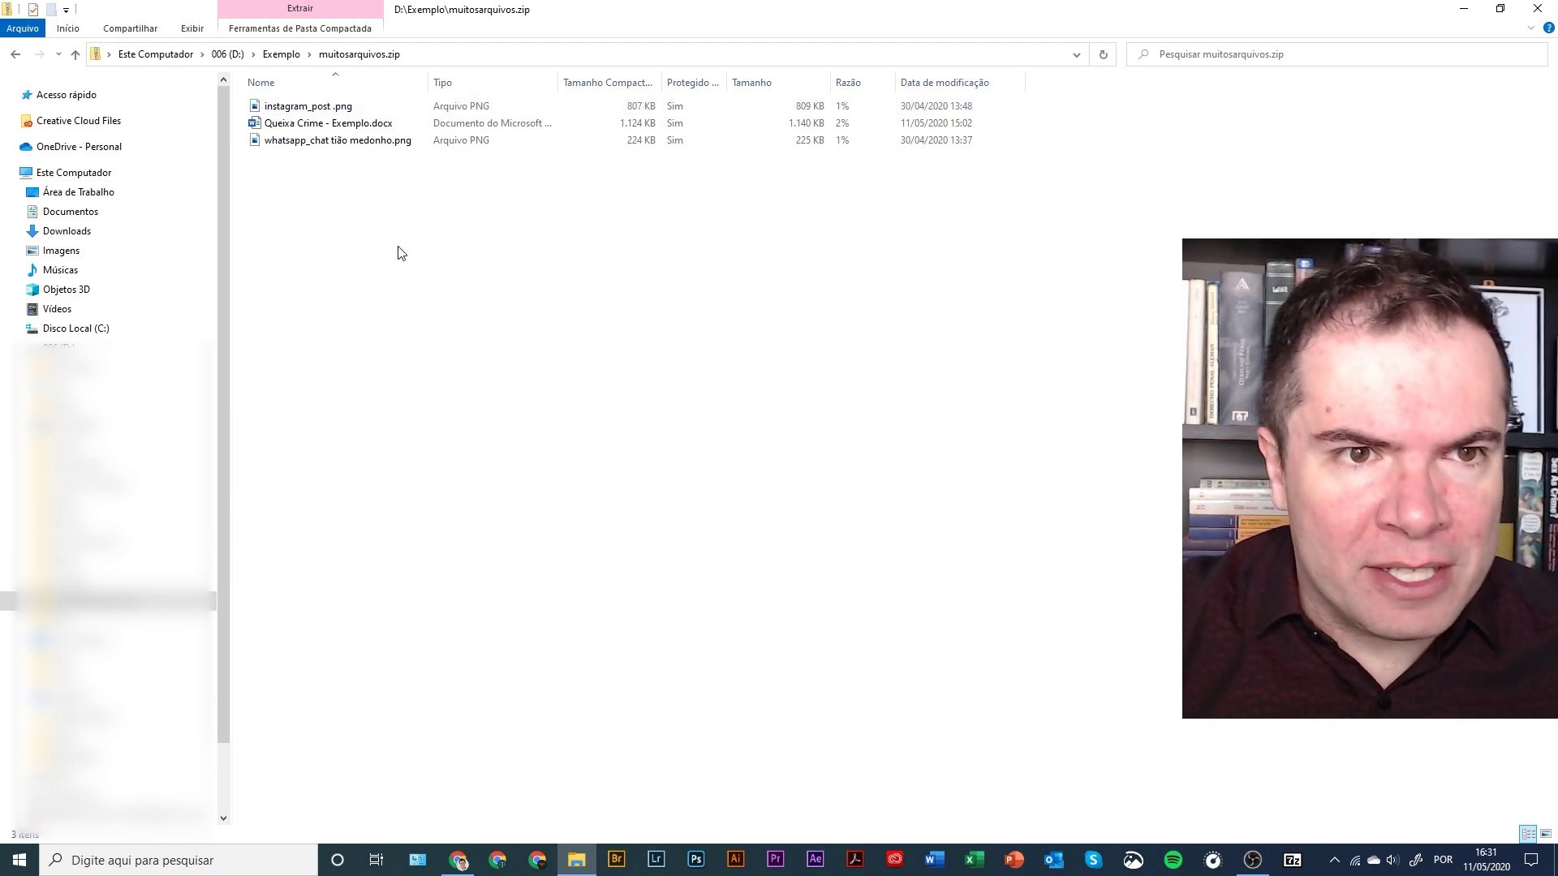
double_click(333, 107)
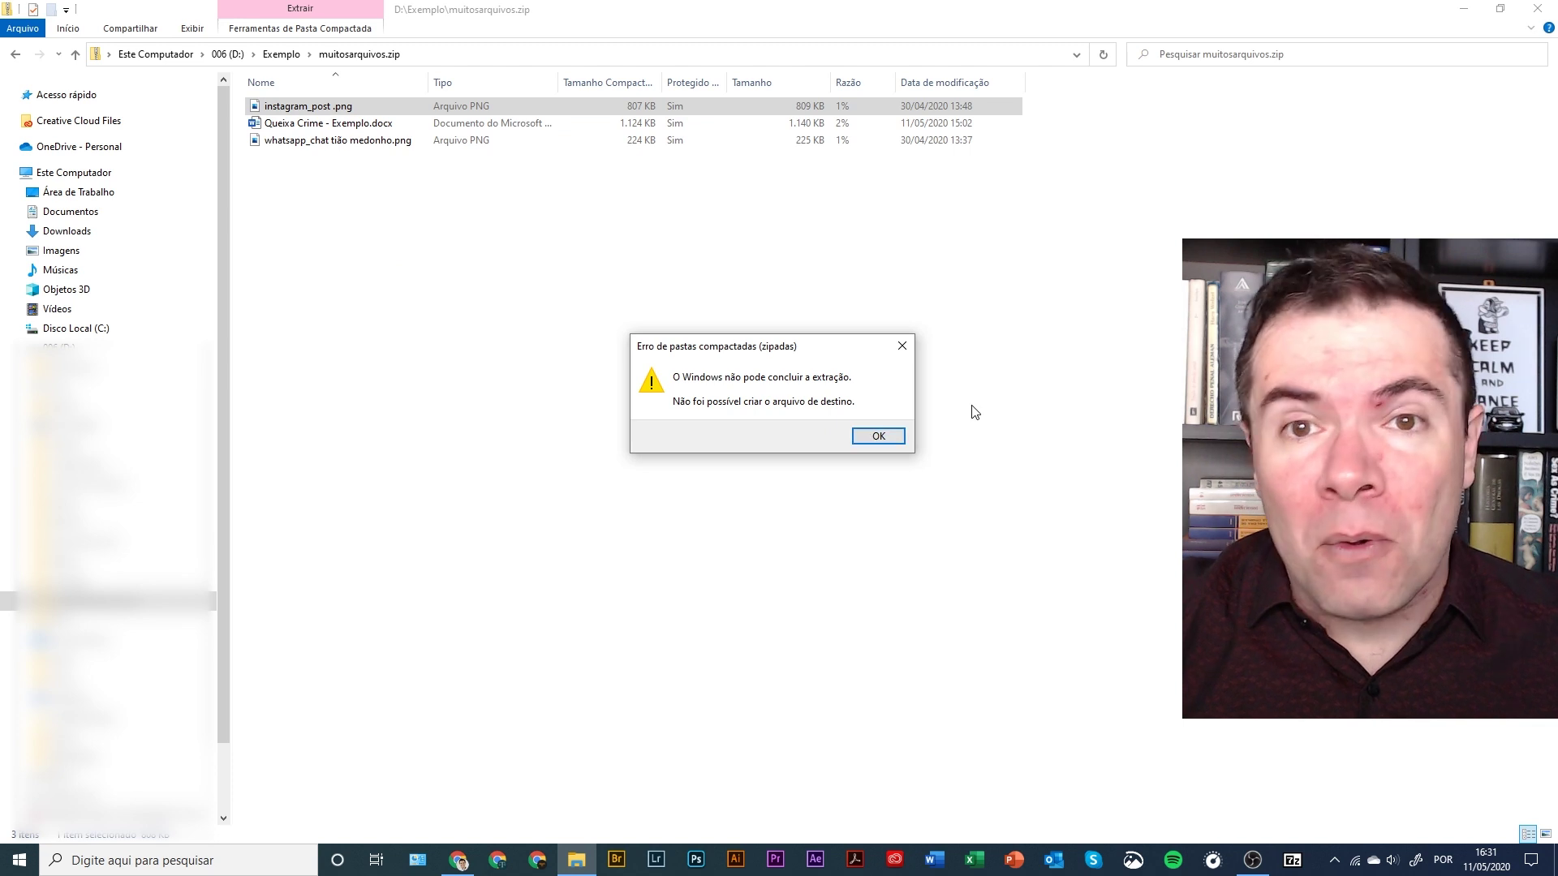
click(897, 436)
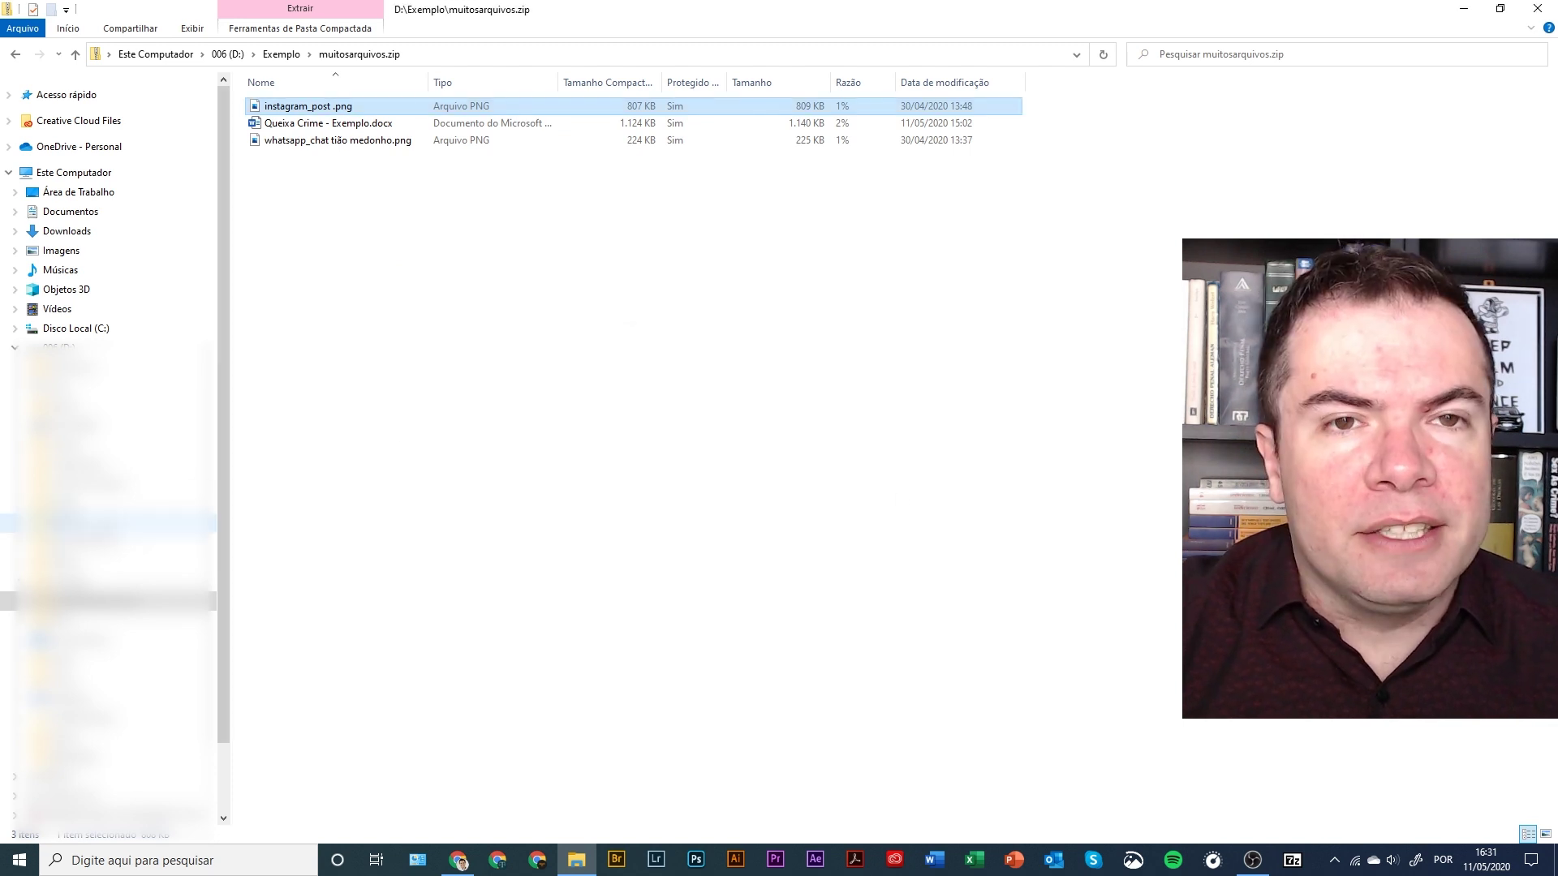
- Open muitosarquivos.zip in 7-Zip and launch whatsapp_chat tião medonho.png after confirming the password
key(BackSpace)
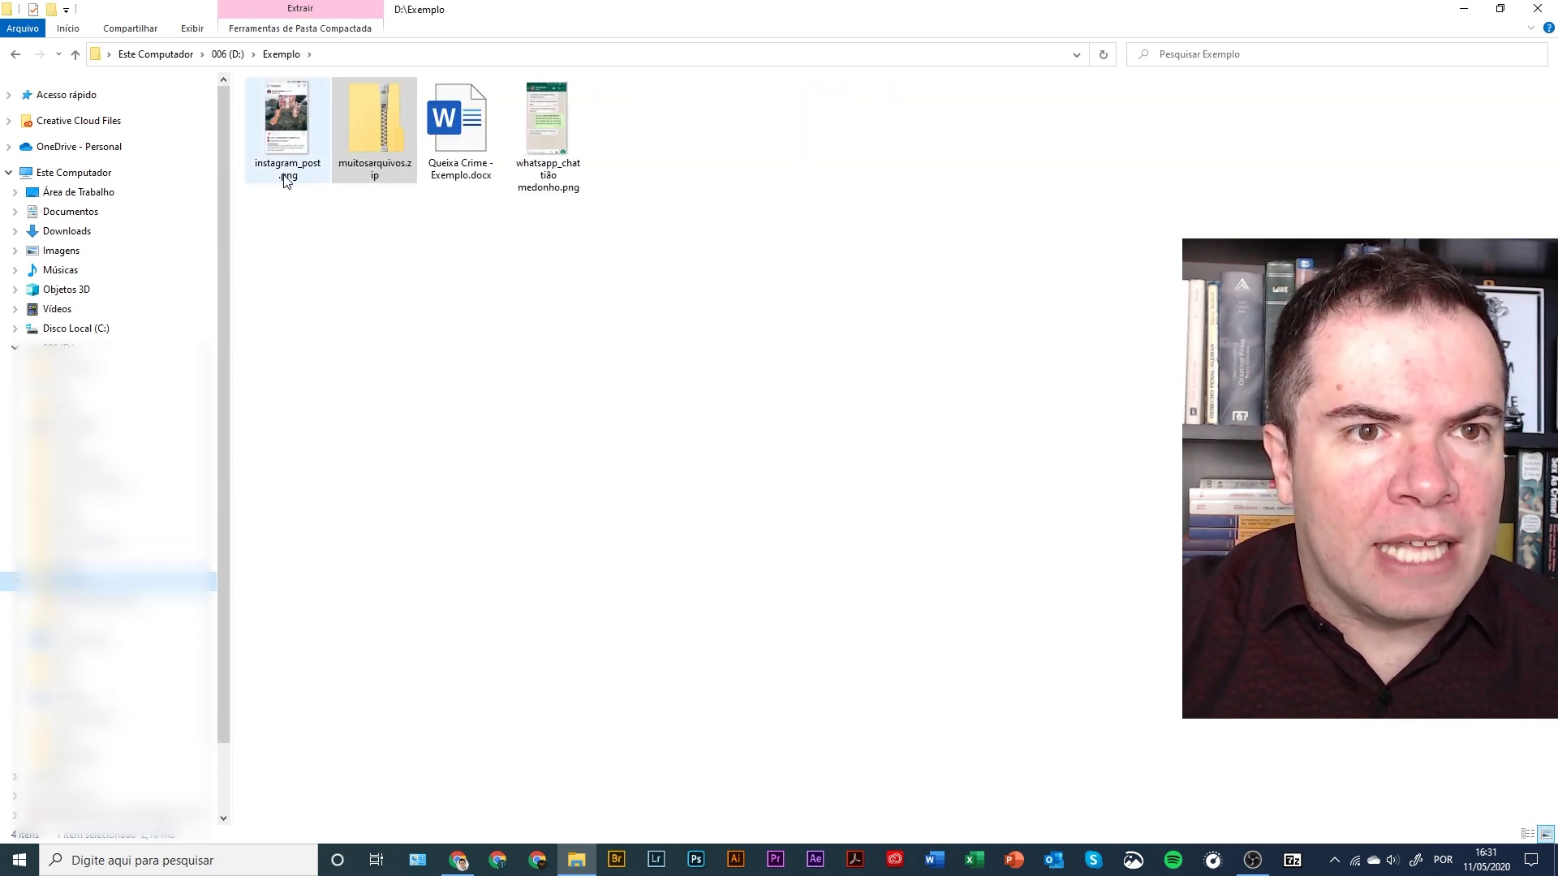
right_click(375, 150)
mouse_move(403, 166)
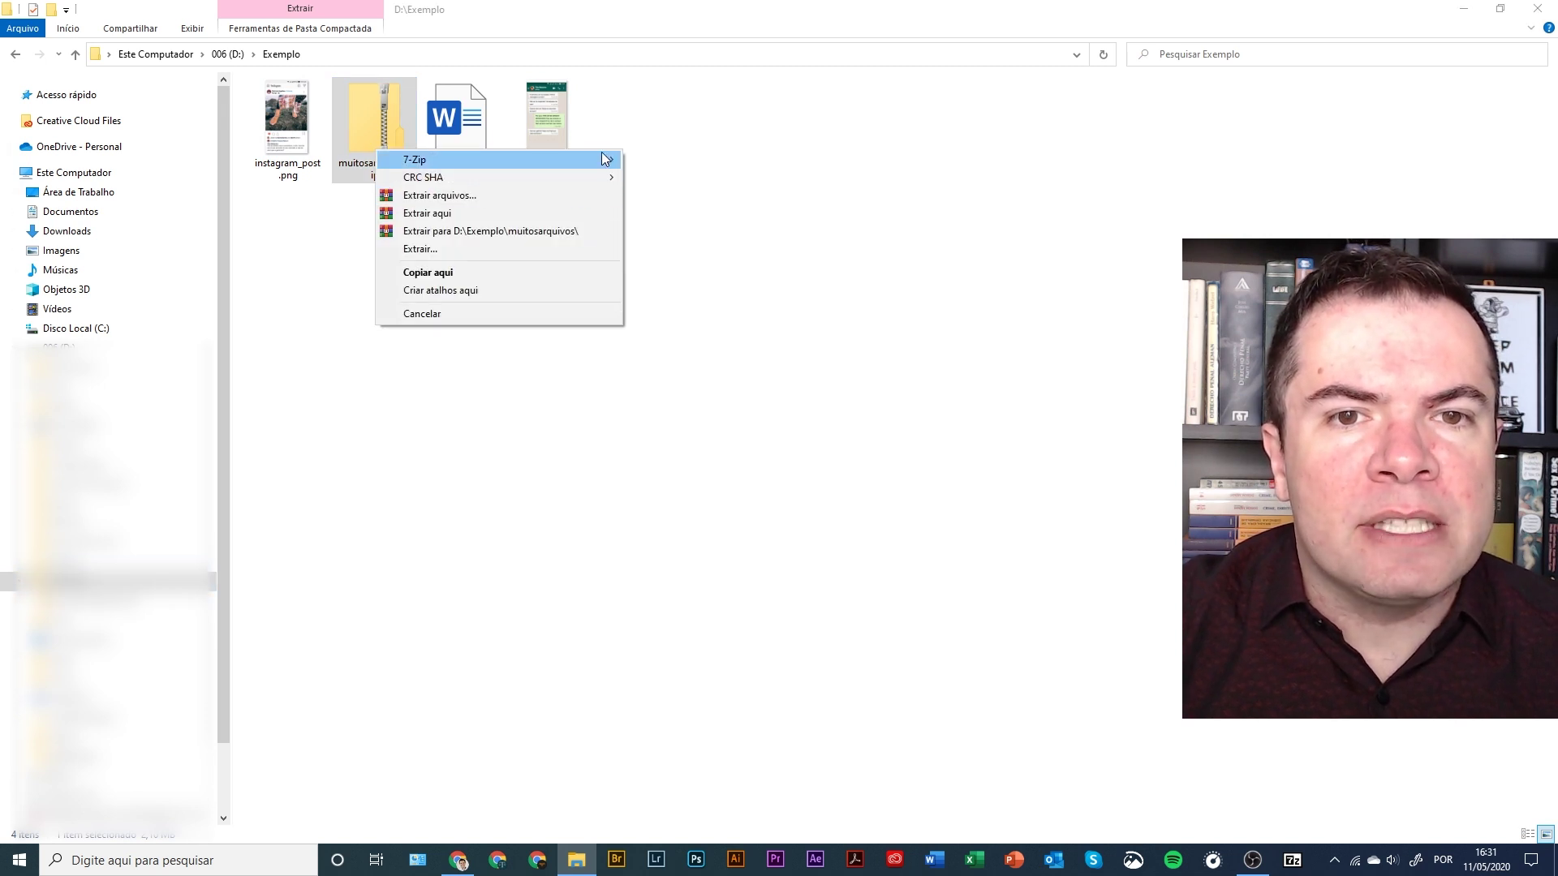
click(650, 162)
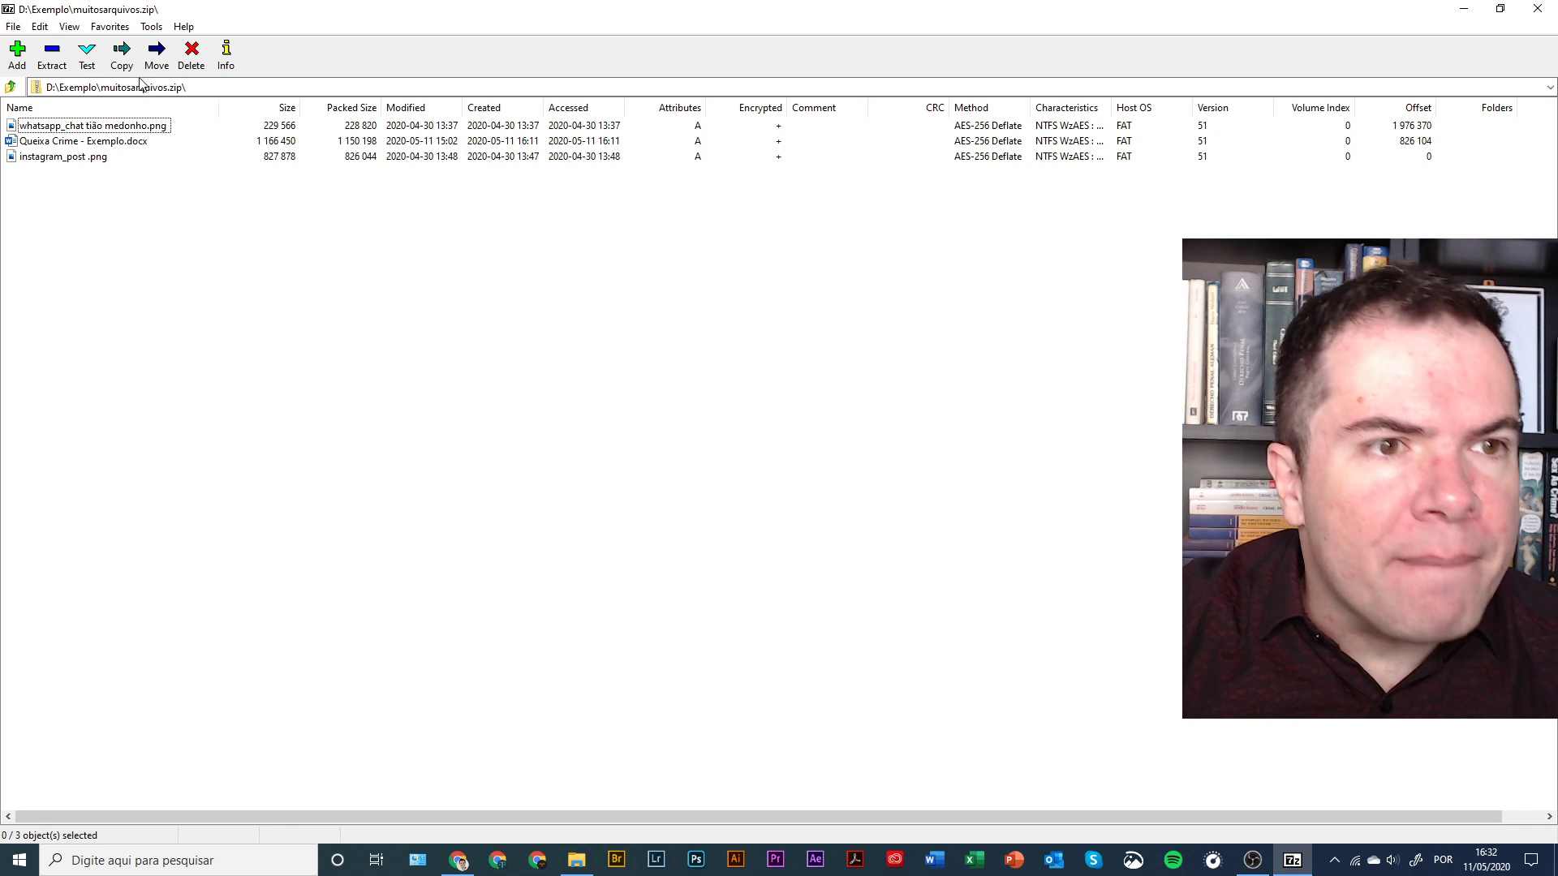
double_click(73, 128)
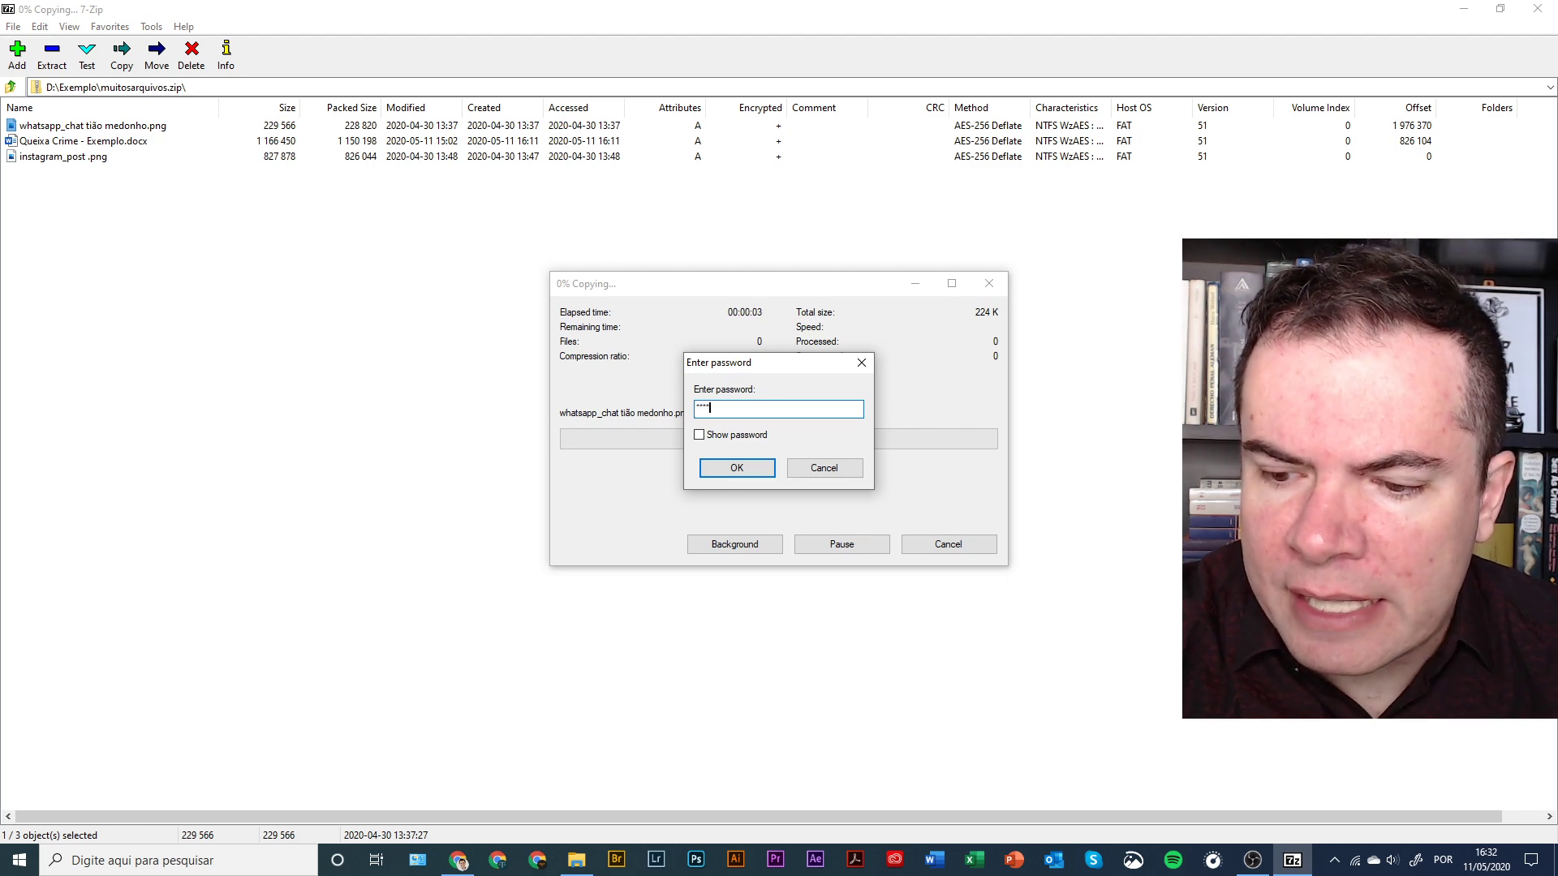
key(Return)
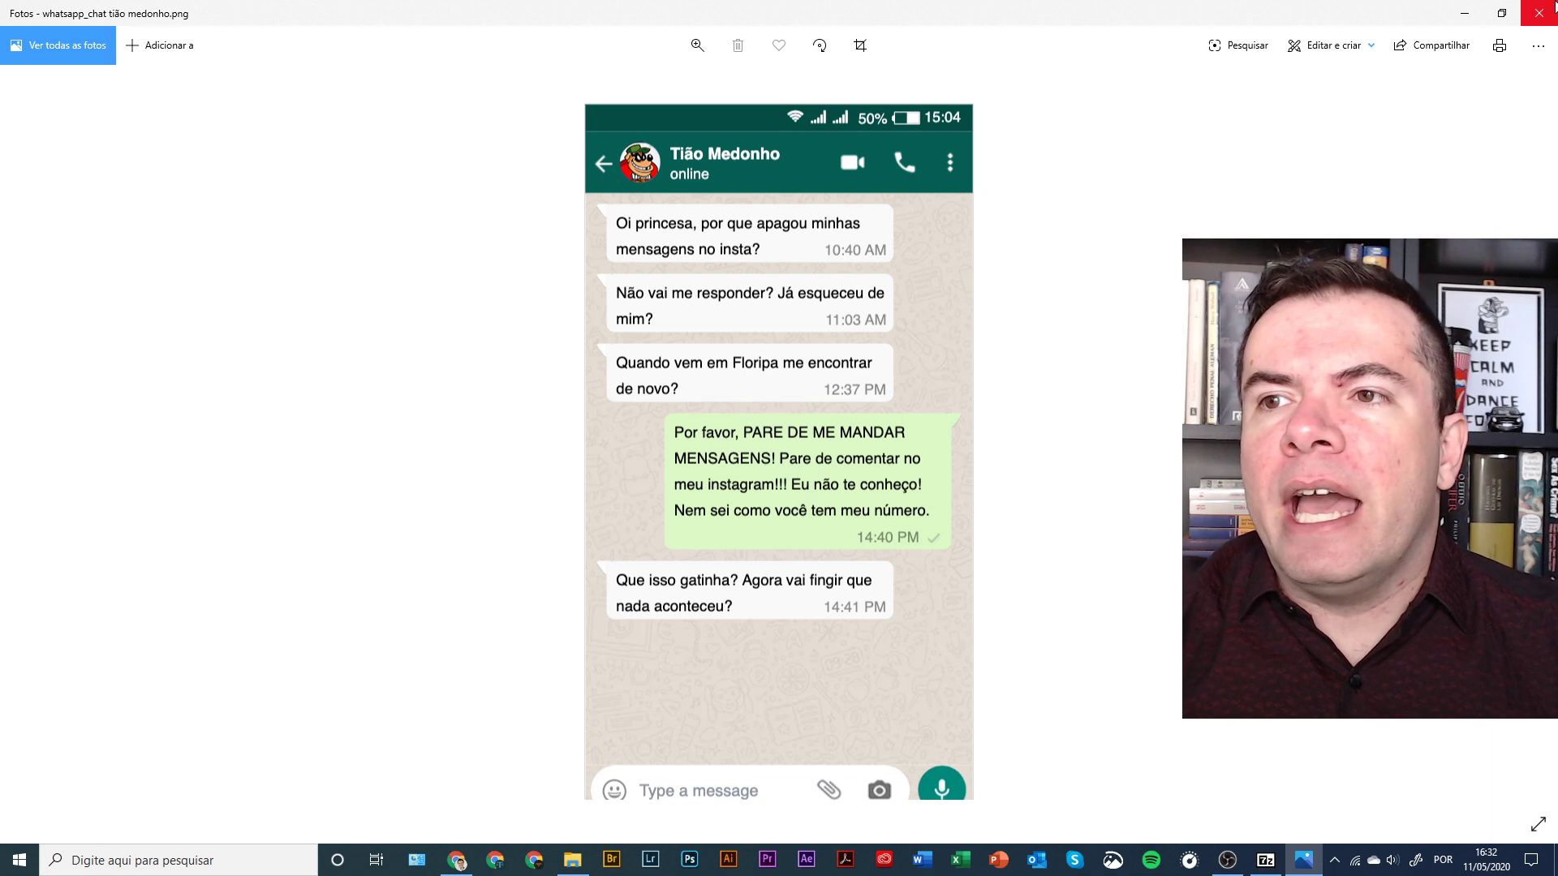
- Close the image viewer showing whatsapp_chat tião medonho.png
click(1553, 6)
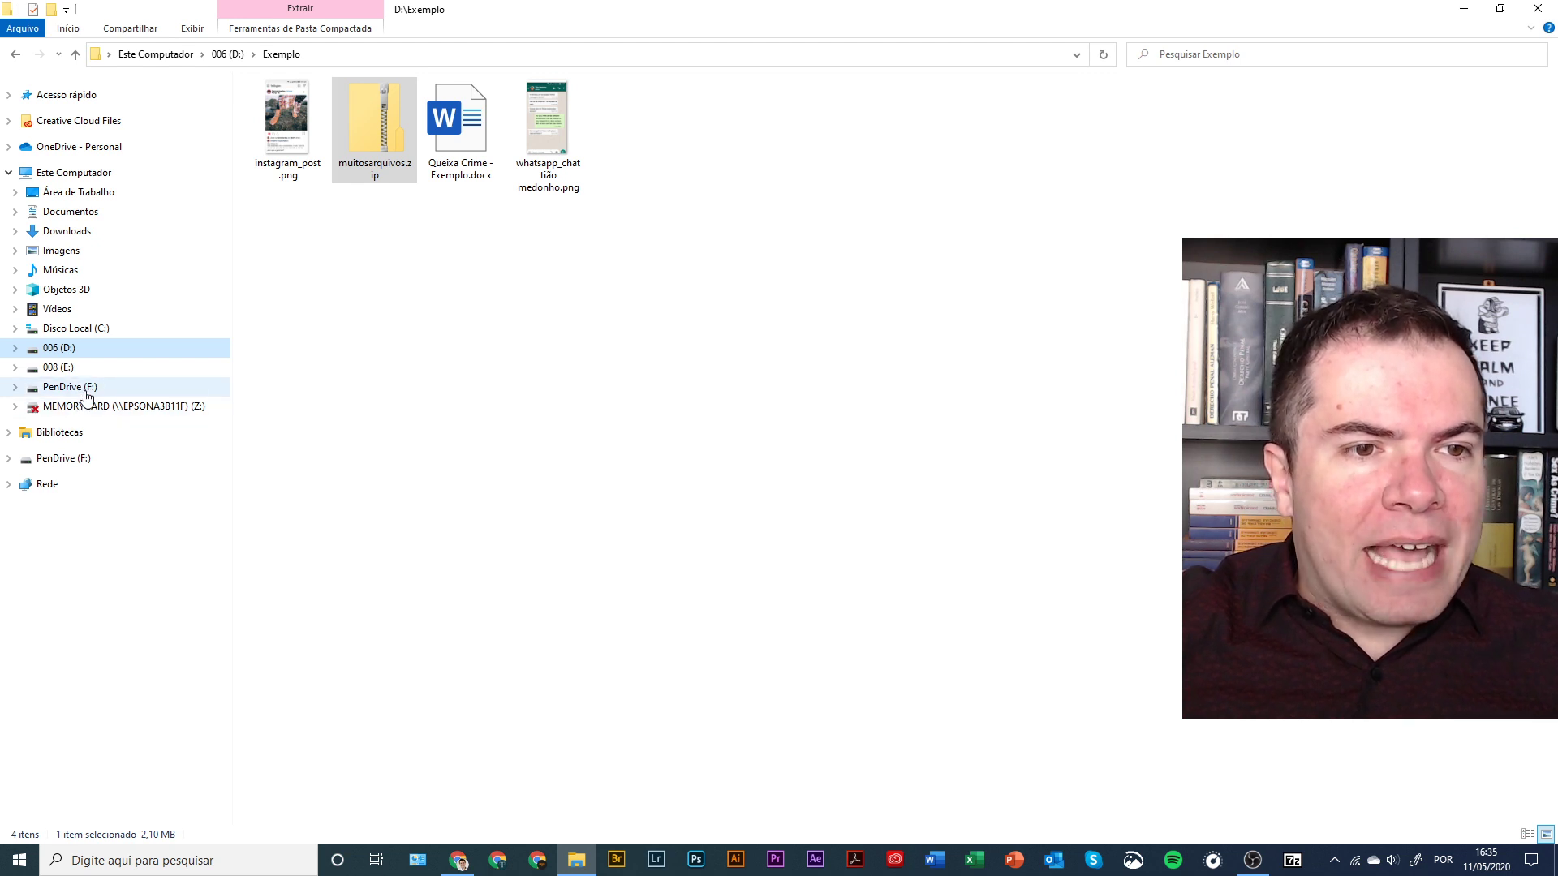
- Open the empty PenDrive (F:), then search 'bitlocker' and launch Gerenciar o BitLocker
click(87, 395)
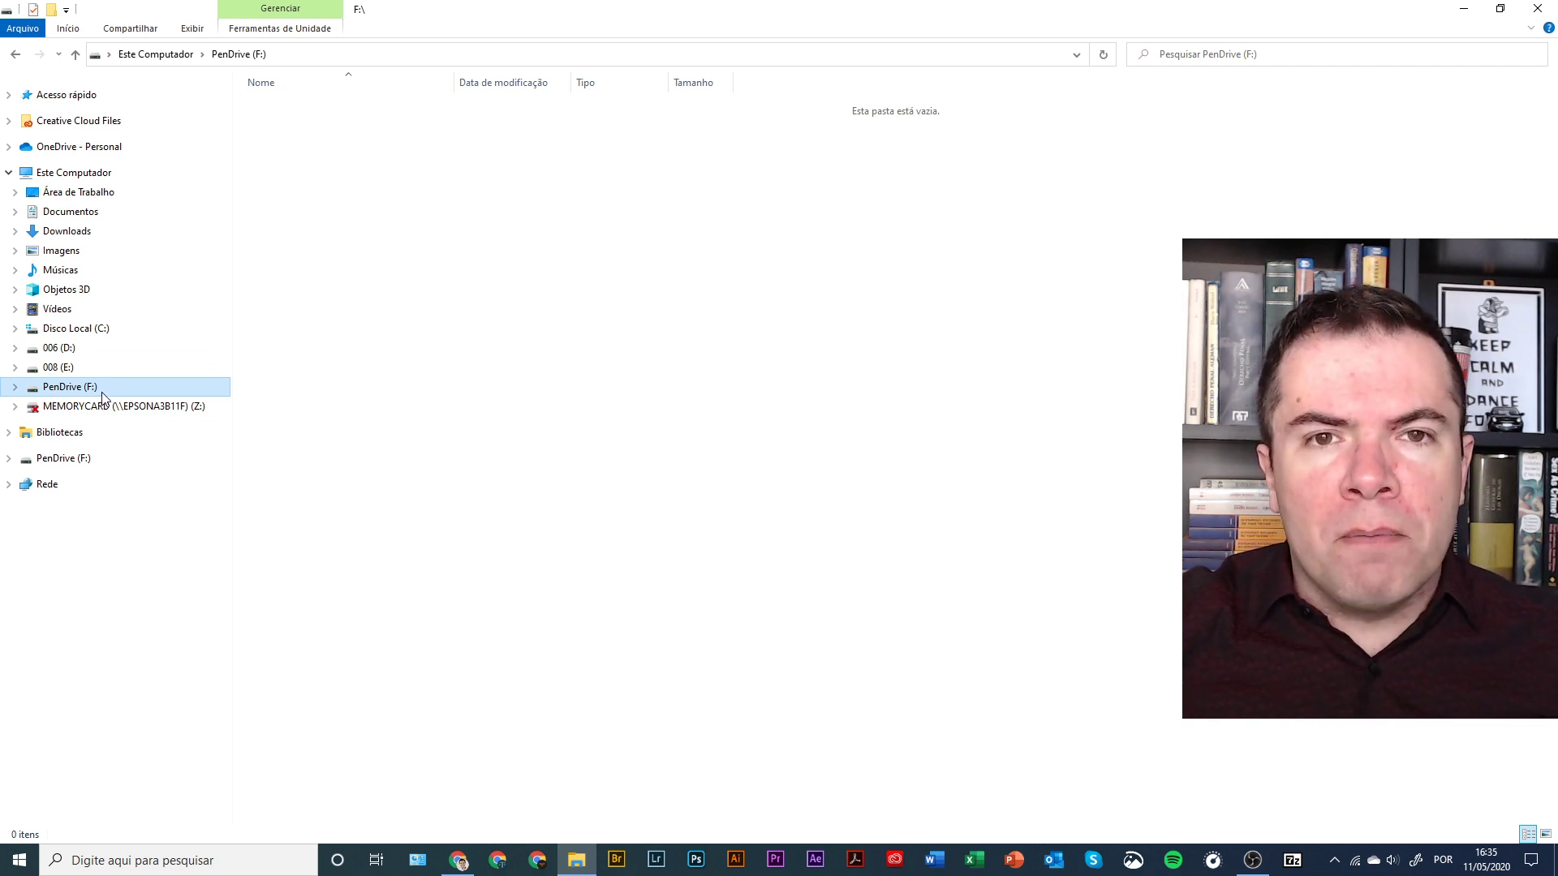
click(175, 863)
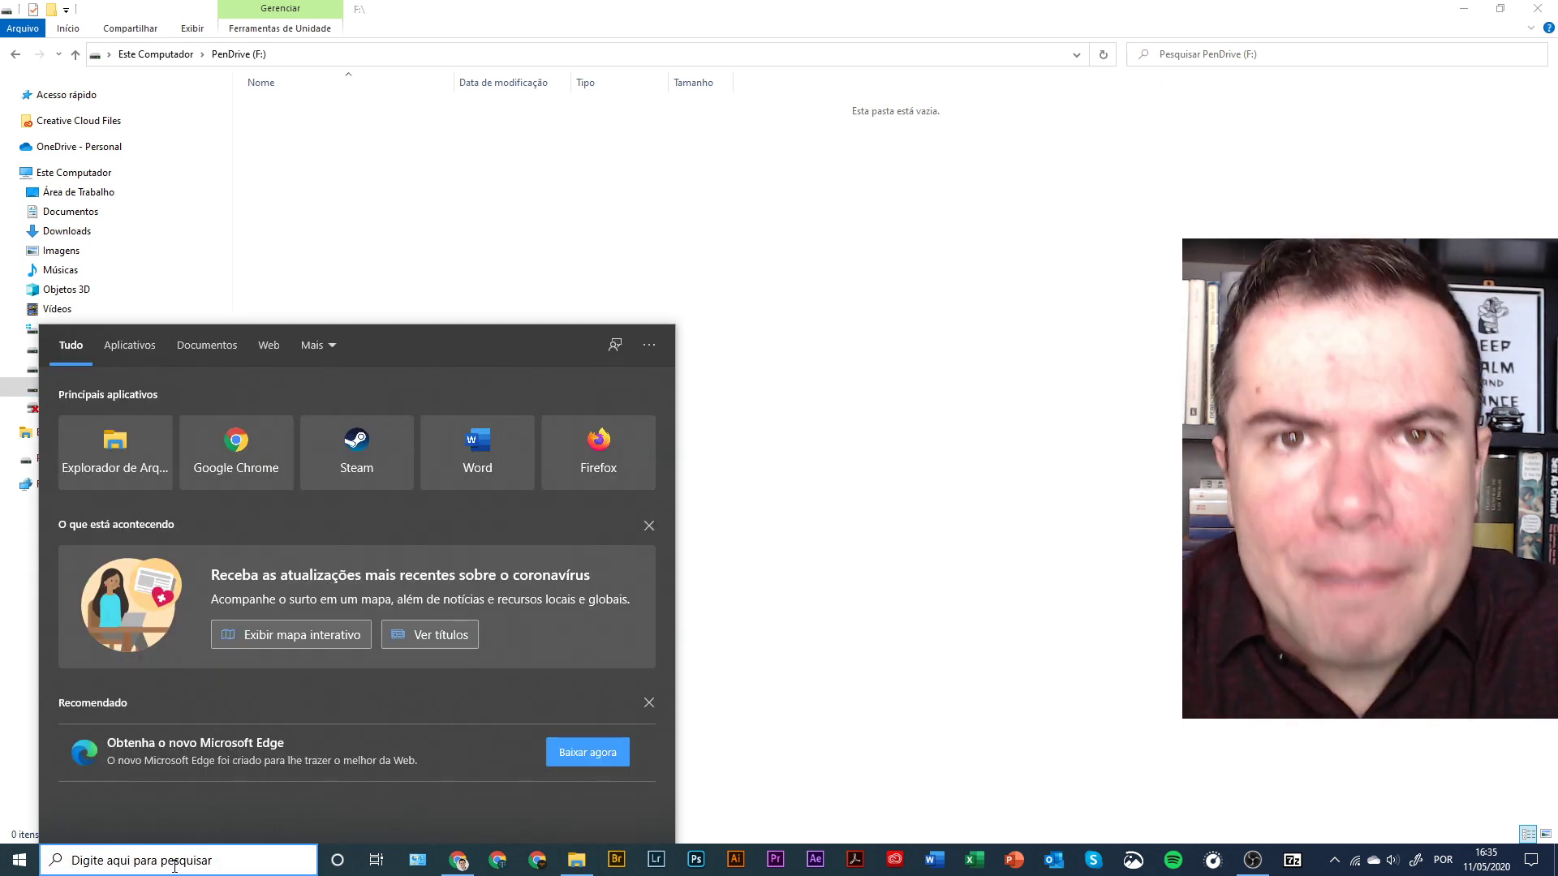
text(bit)
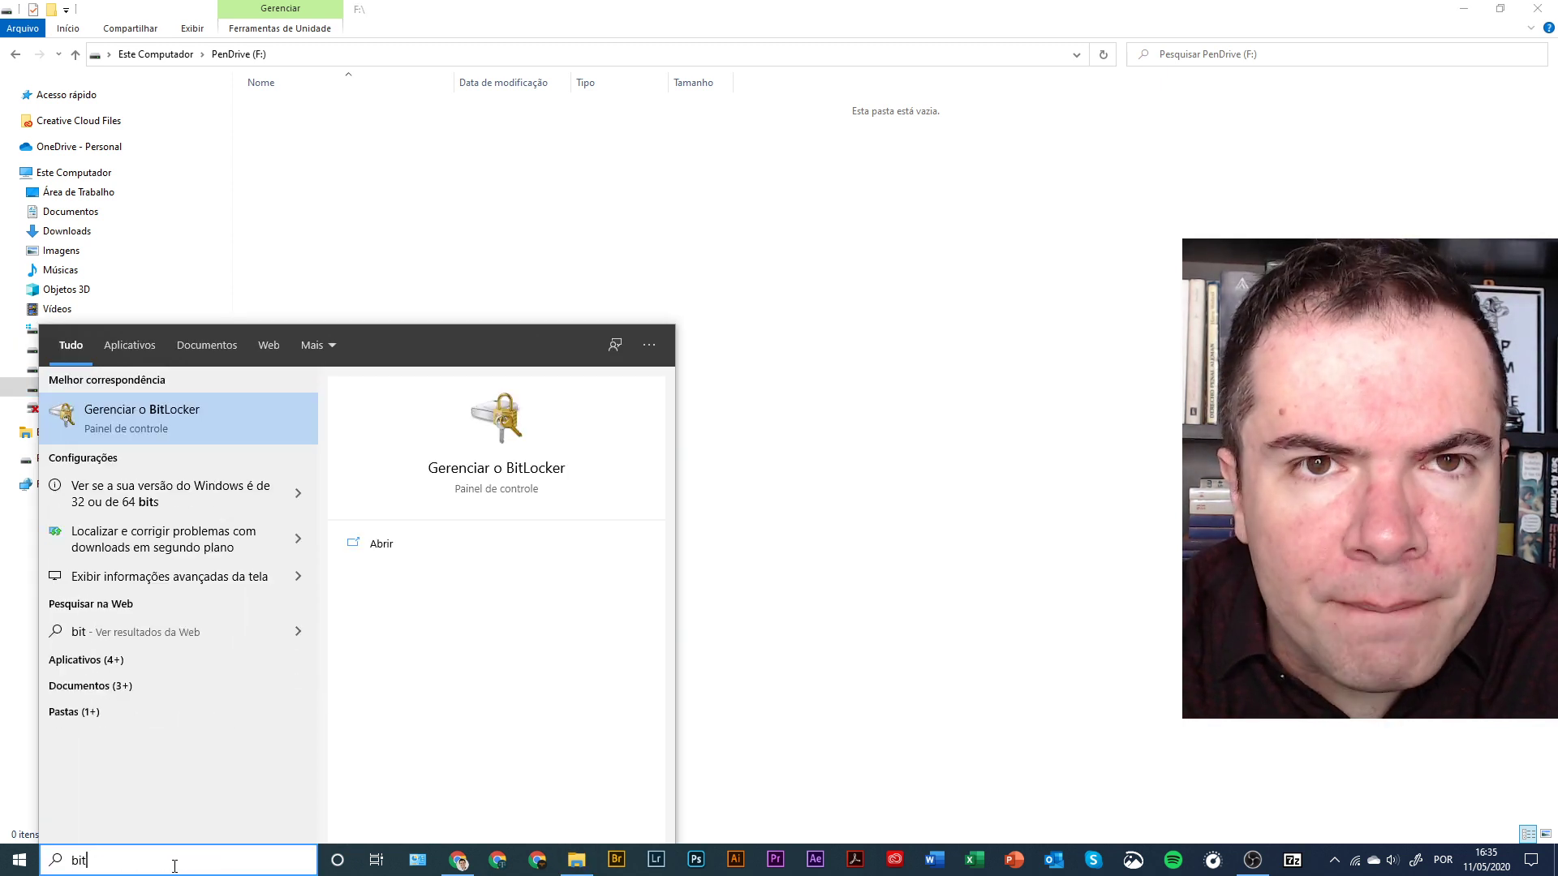
text(locker)
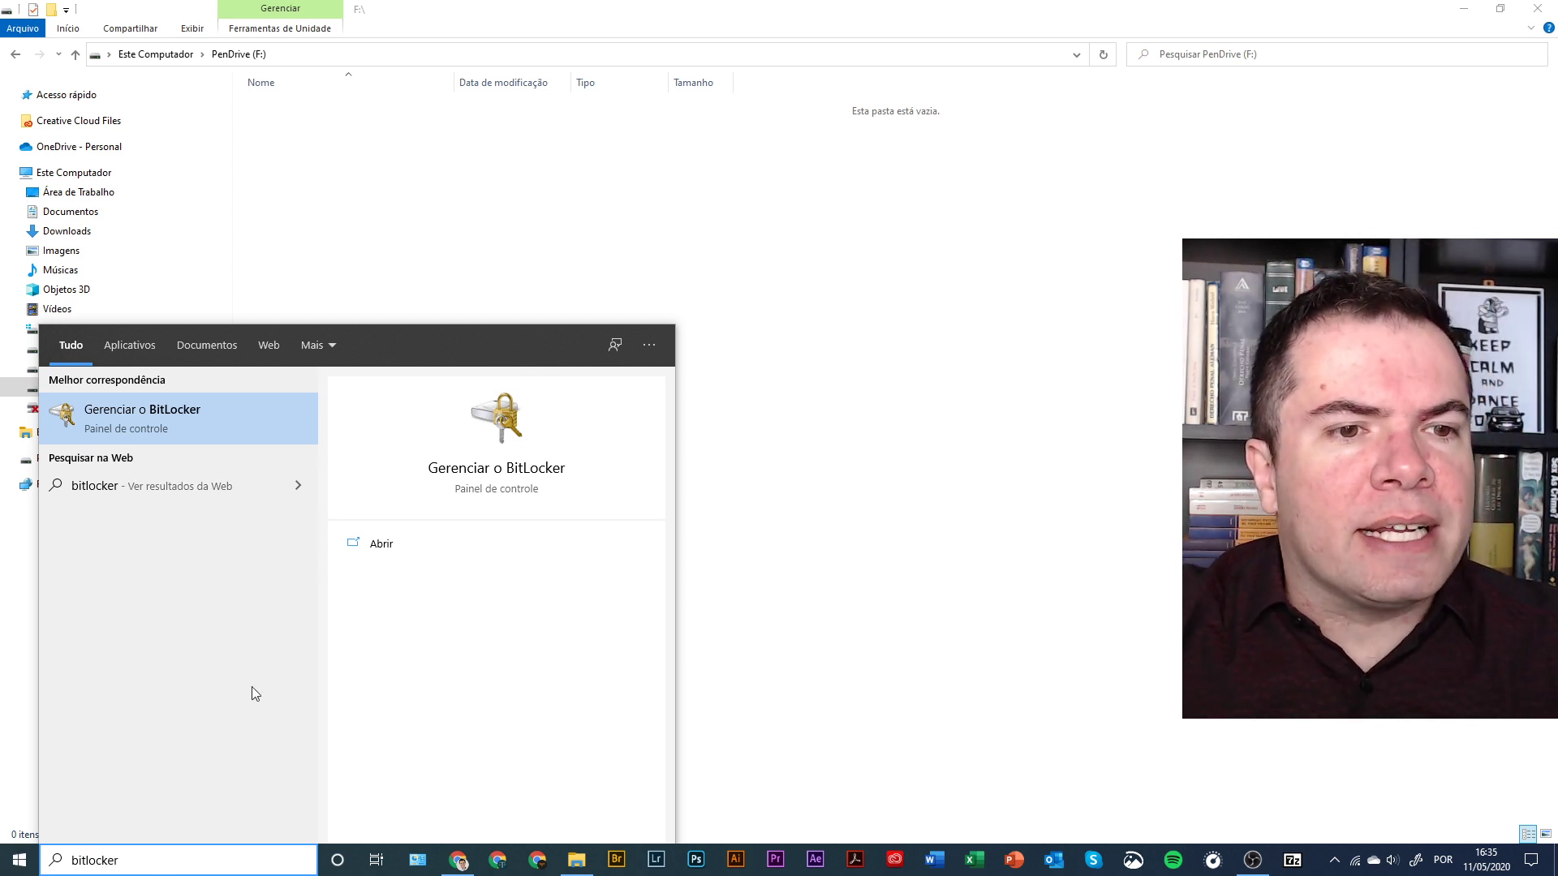
click(191, 420)
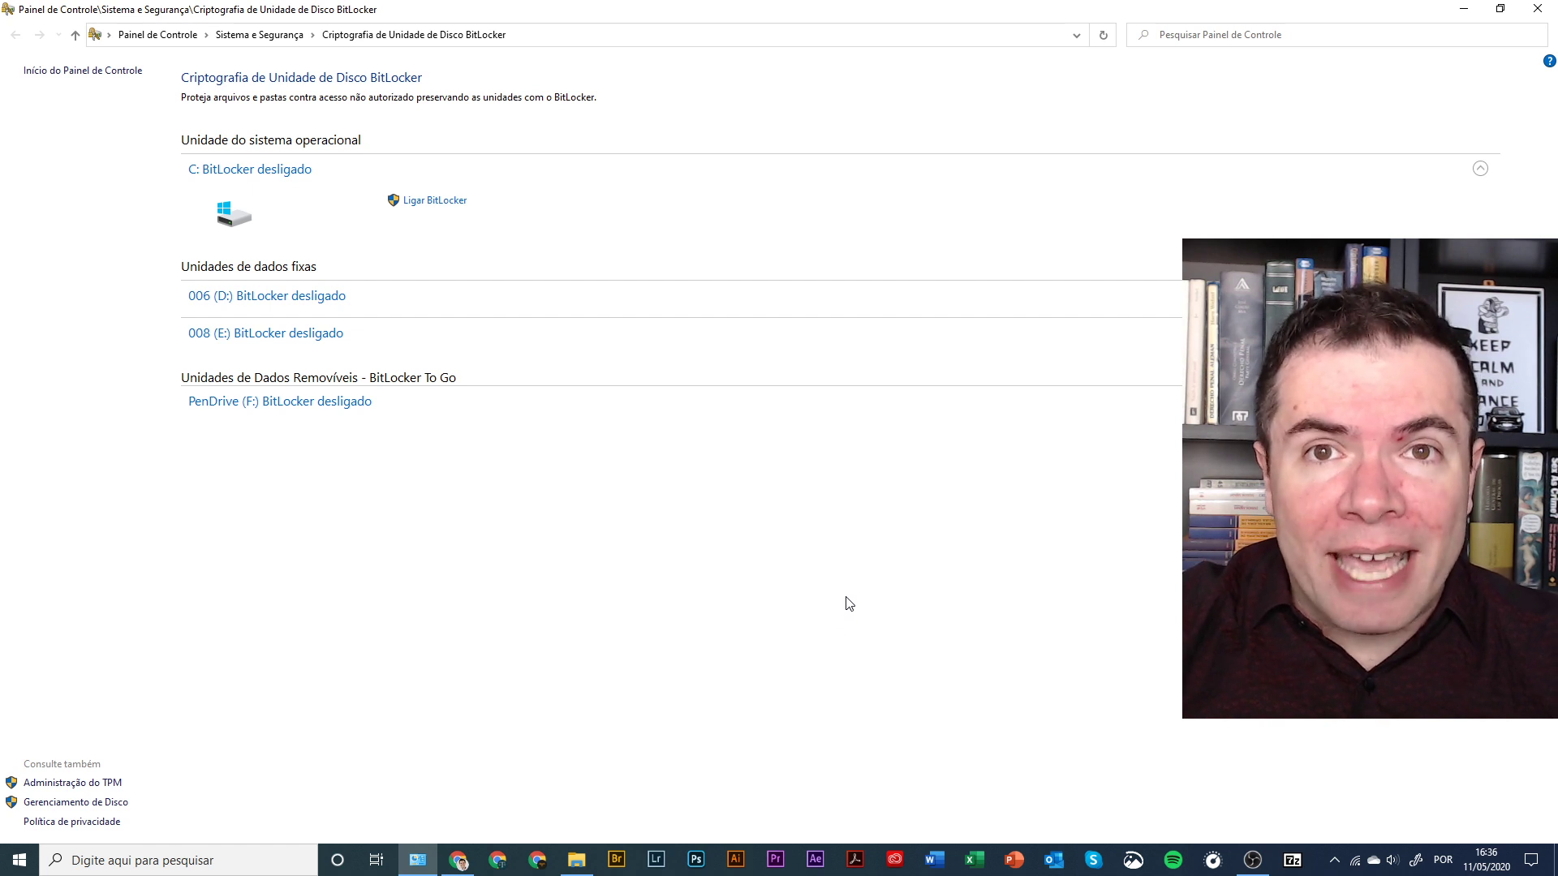
- Expand the 'PenDrive (F:) BitLocker desligado' entry to reveal 'Ligar BitLocker'
click(323, 408)
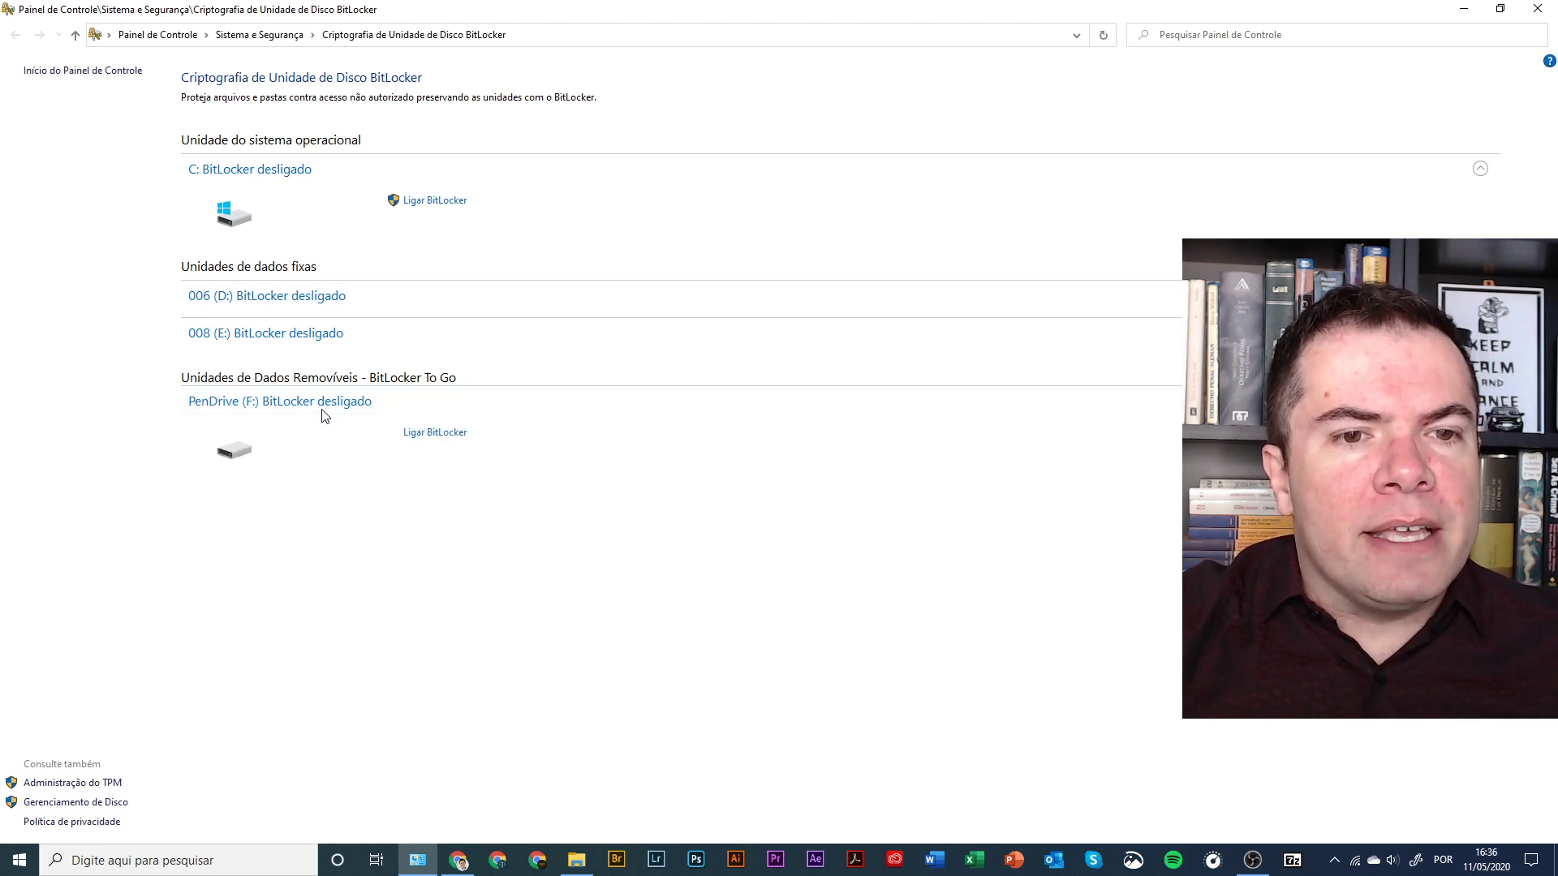
- Turn on BitLocker for PenDrive (F:) with password unlocking, entering the unlock password twice
click(458, 434)
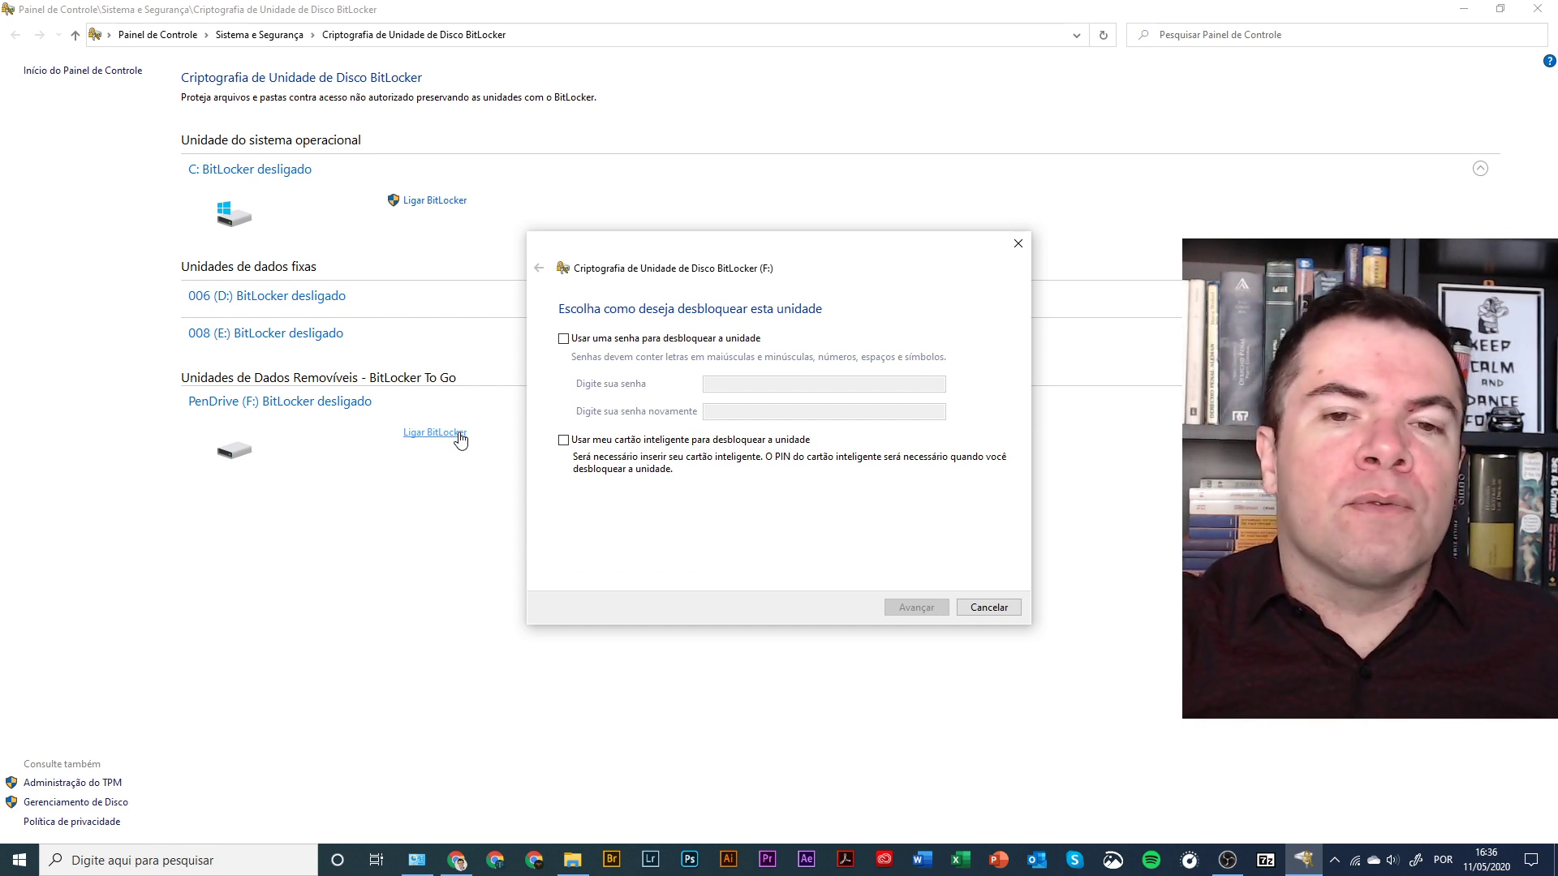
click(588, 344)
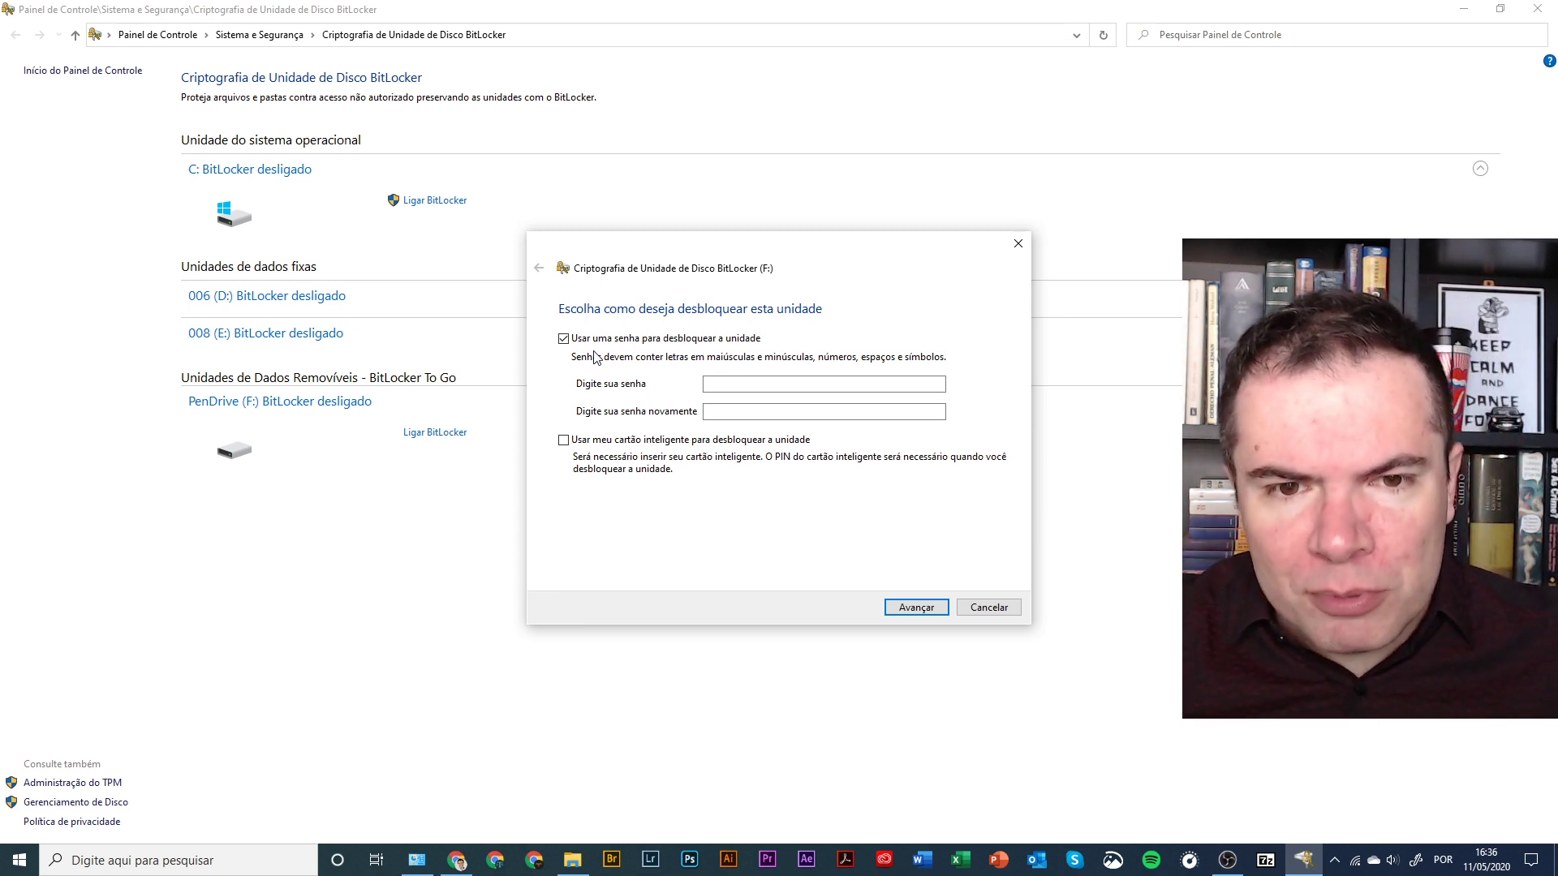
click(755, 384)
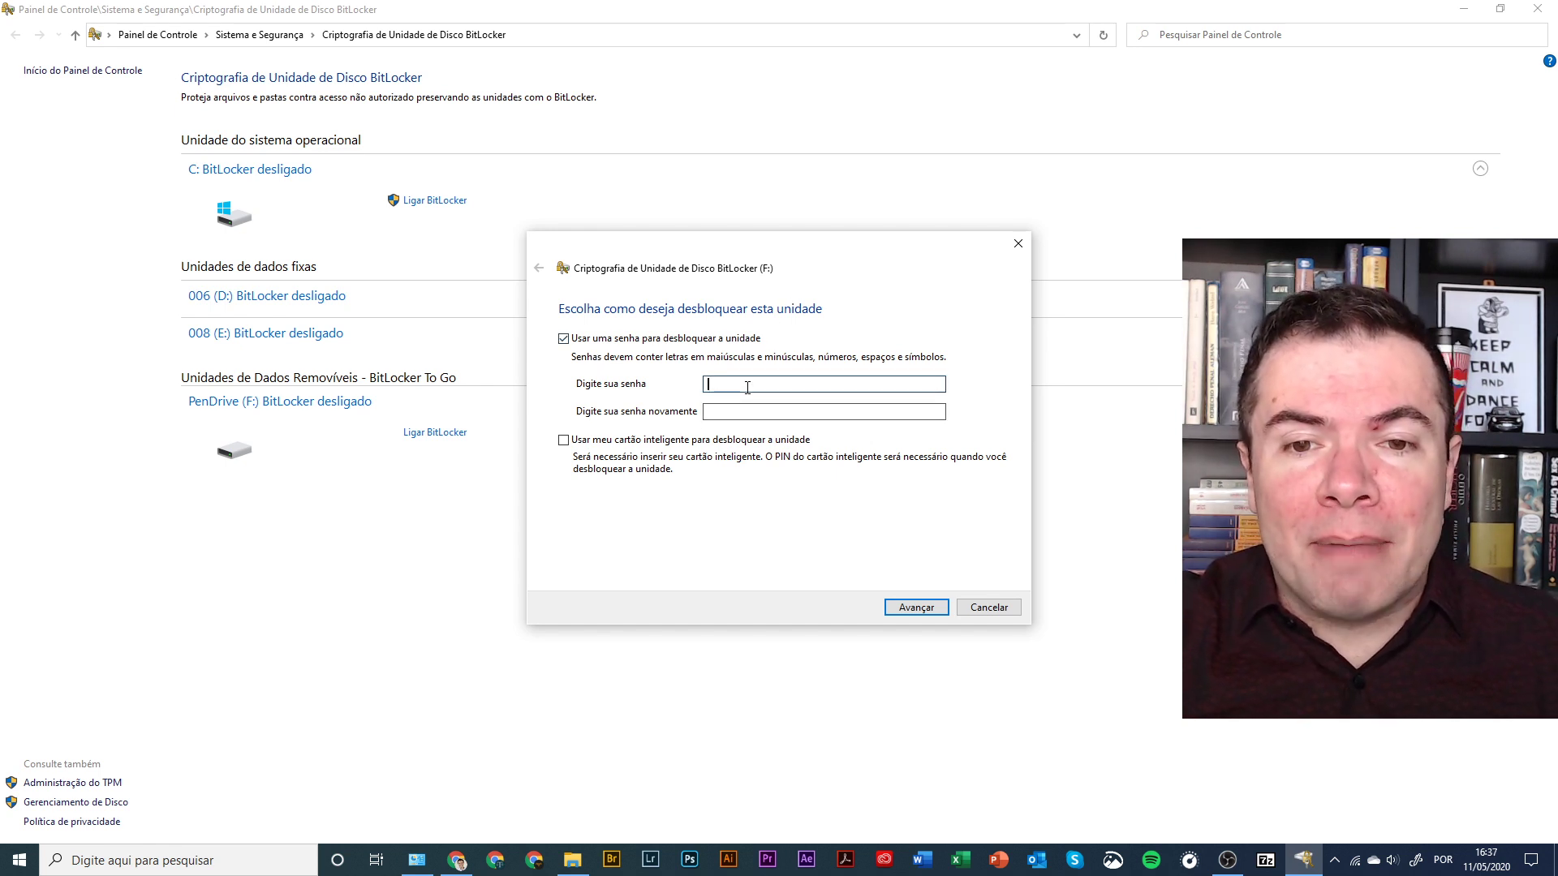
text(•••••)
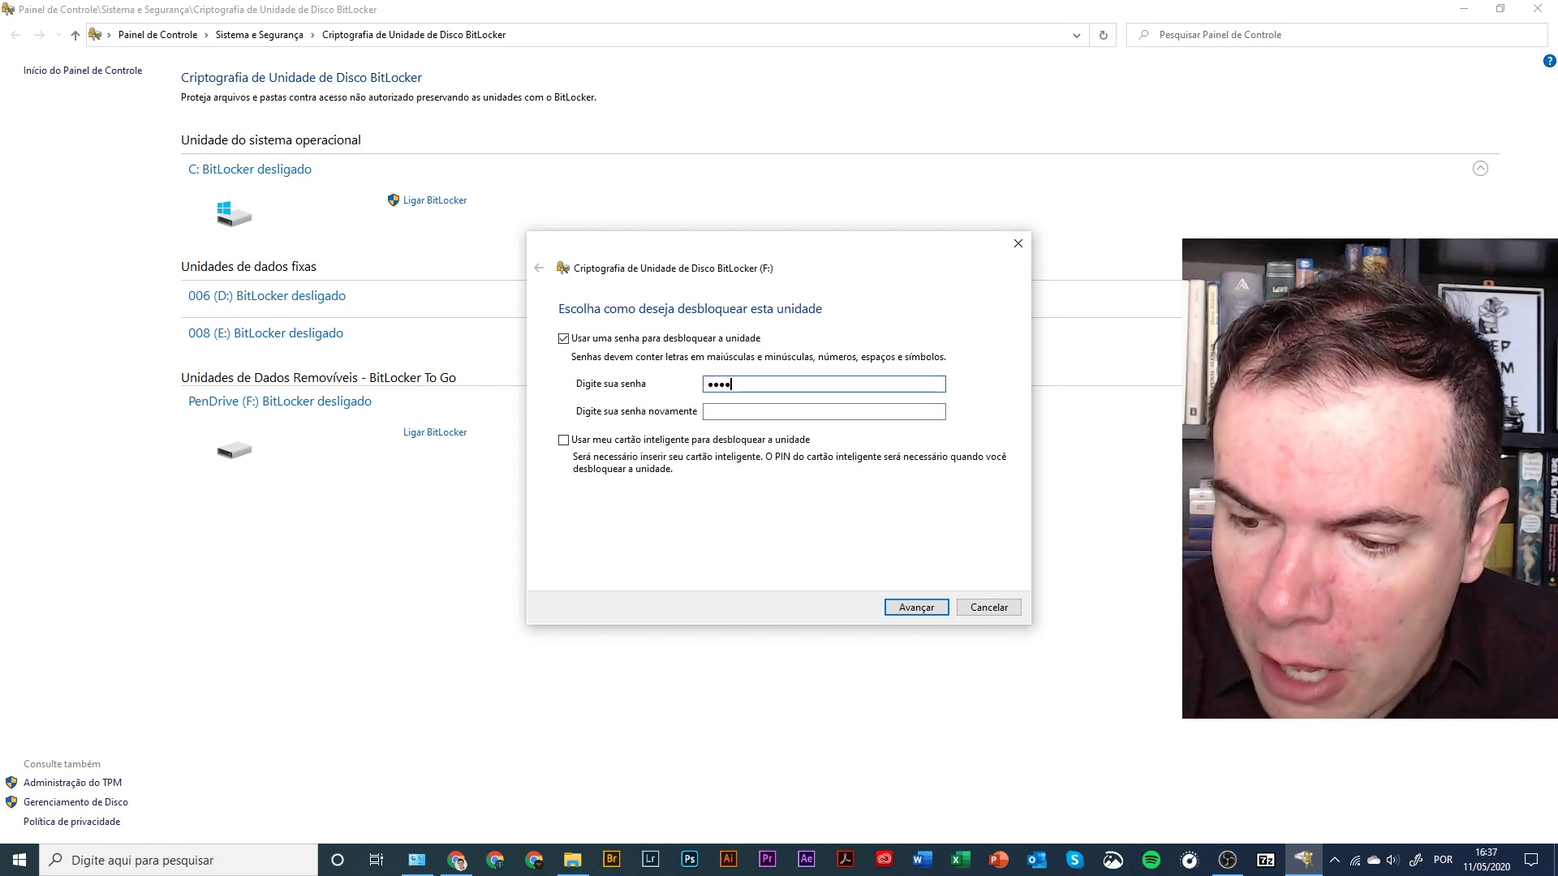
text(•••)
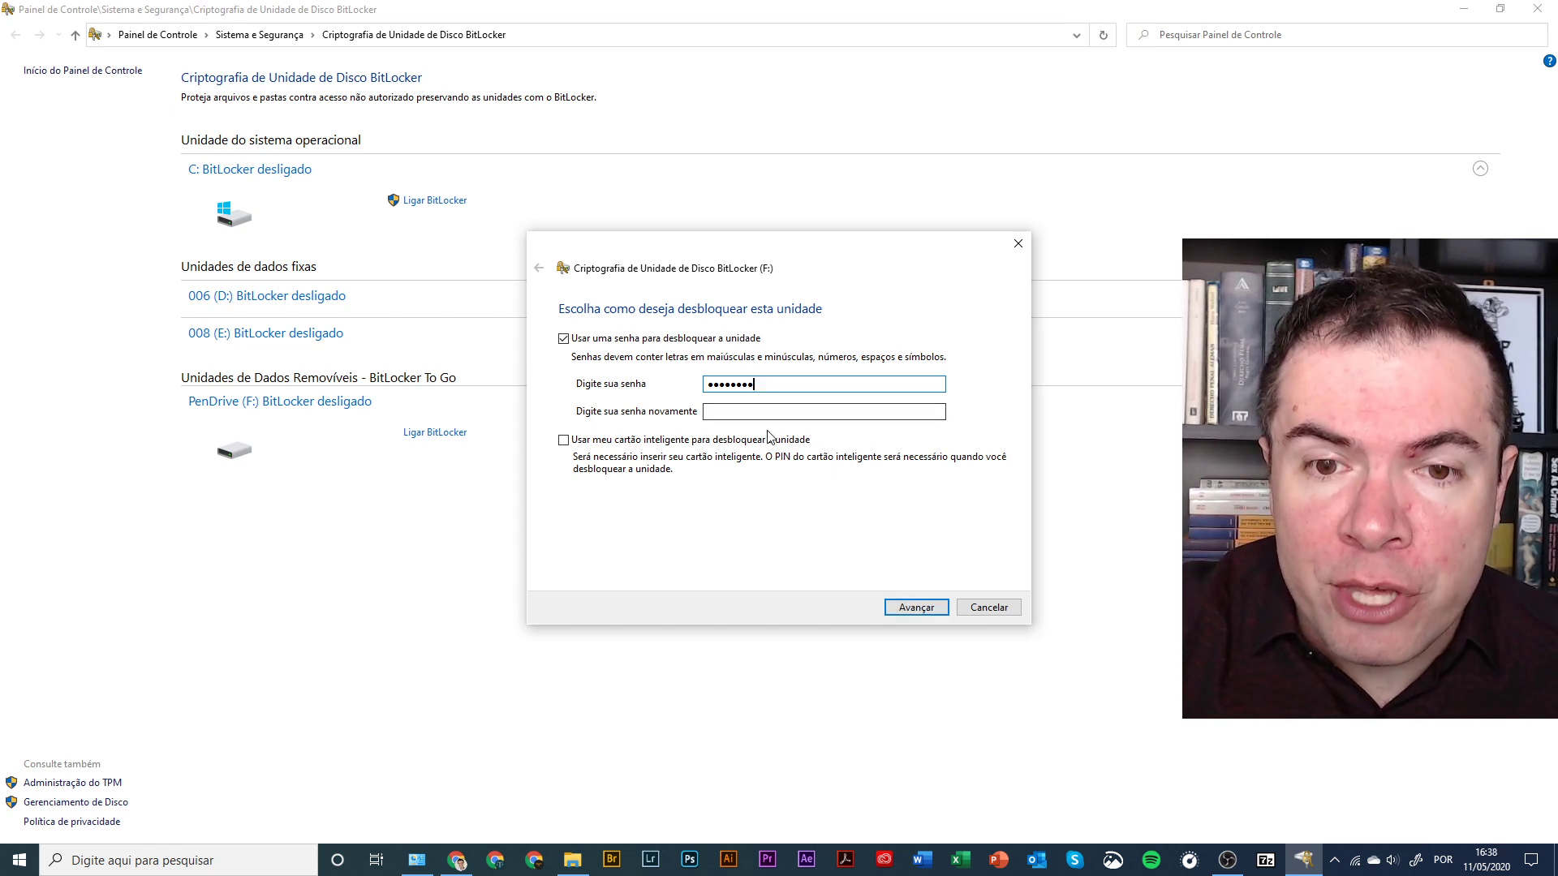
click(791, 410)
key(ctrl+v)
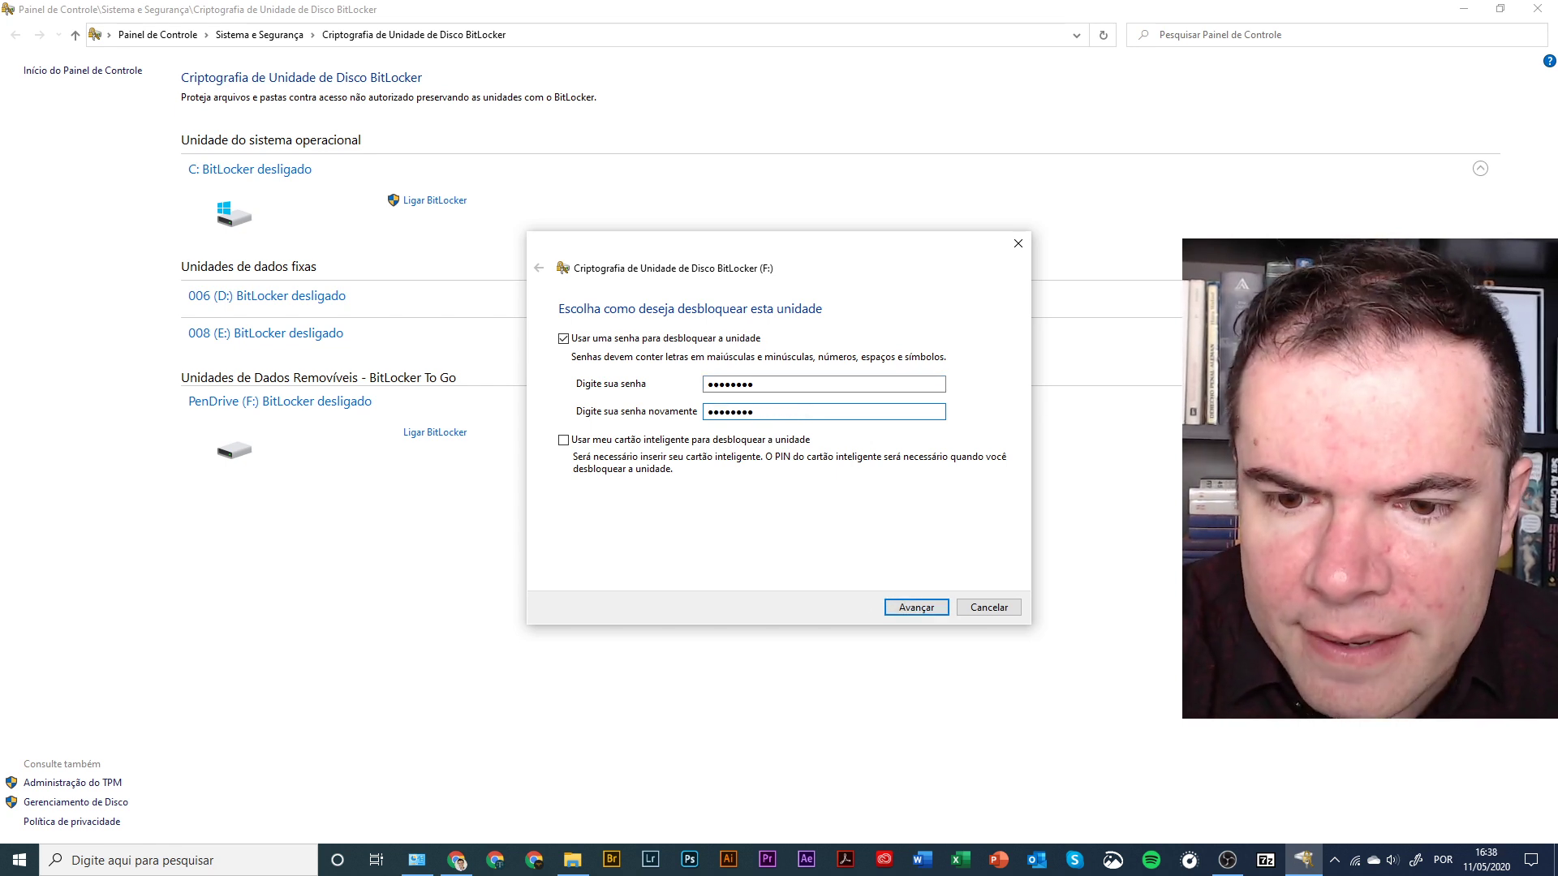
- Print the pen drive's BitLocker recovery key to Microsoft Print to PDF as its backup
key(Return)
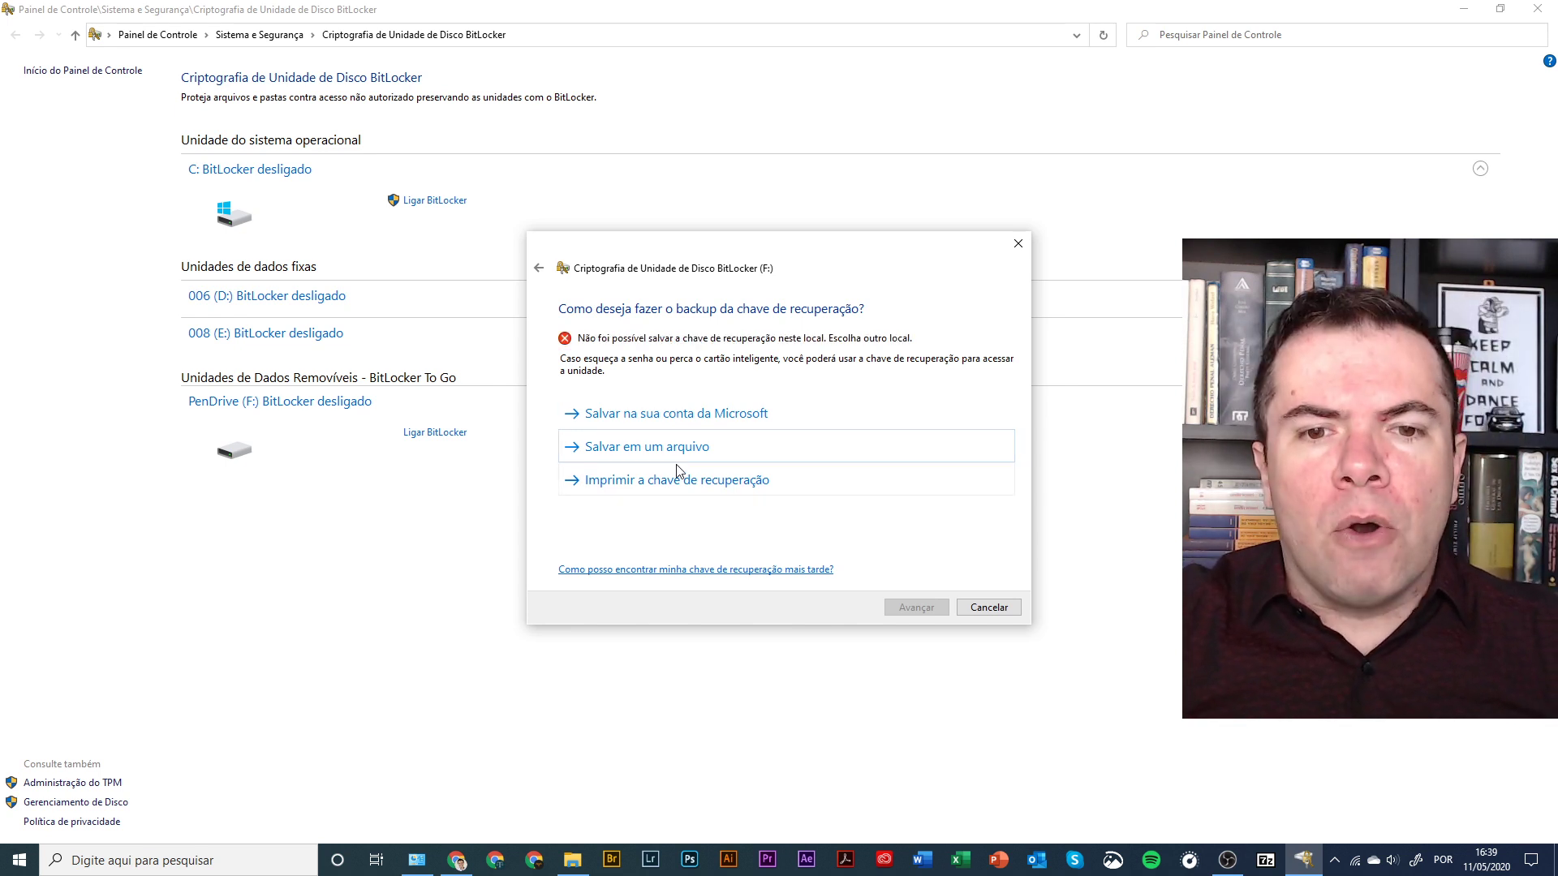
click(677, 491)
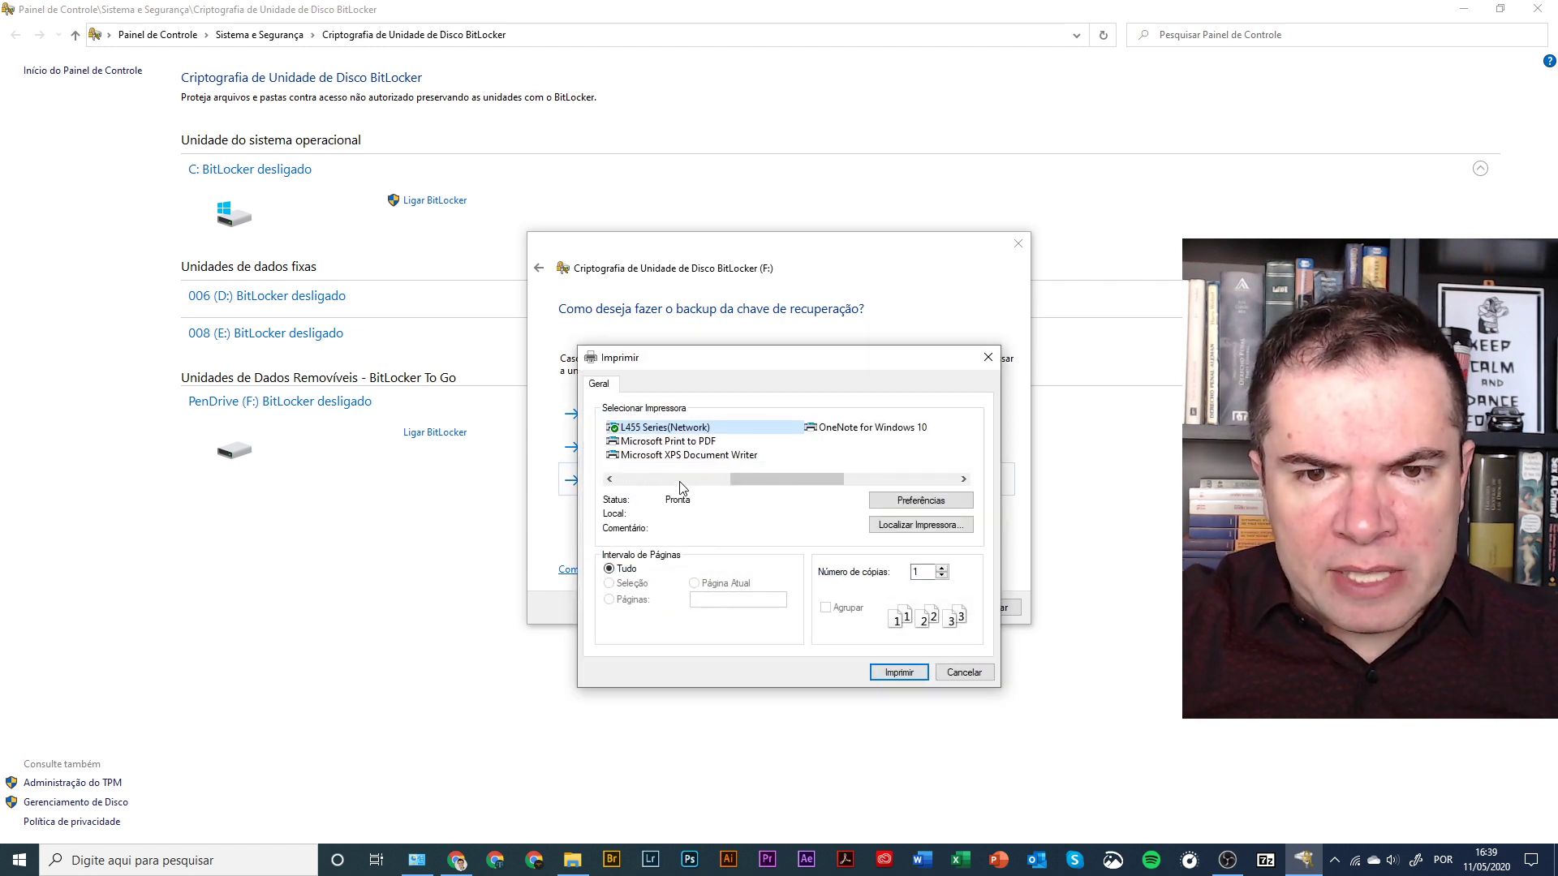
click(735, 440)
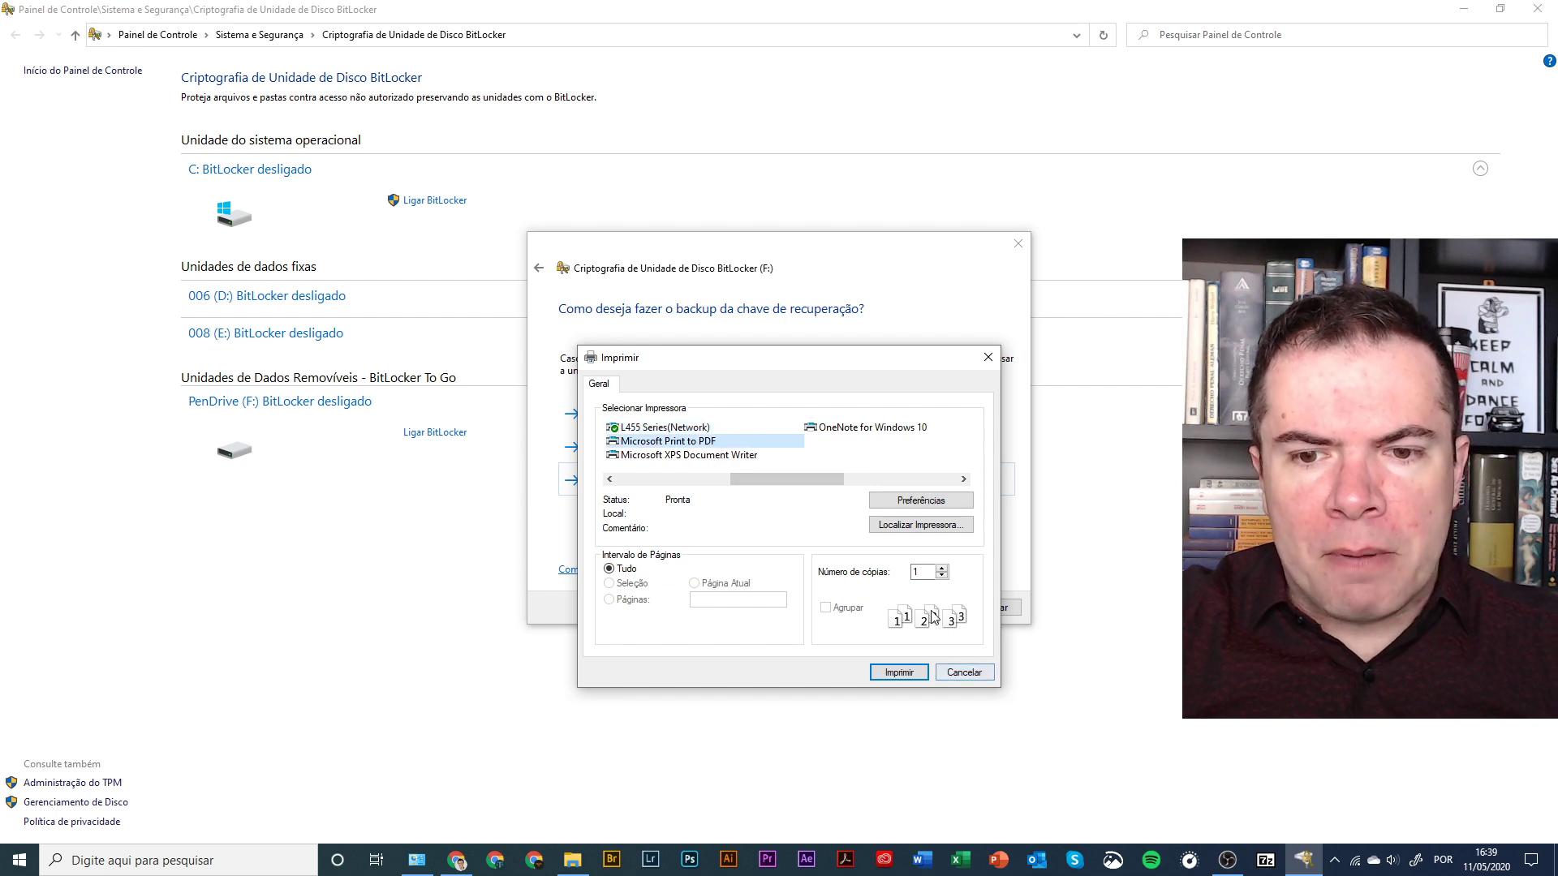
click(945, 673)
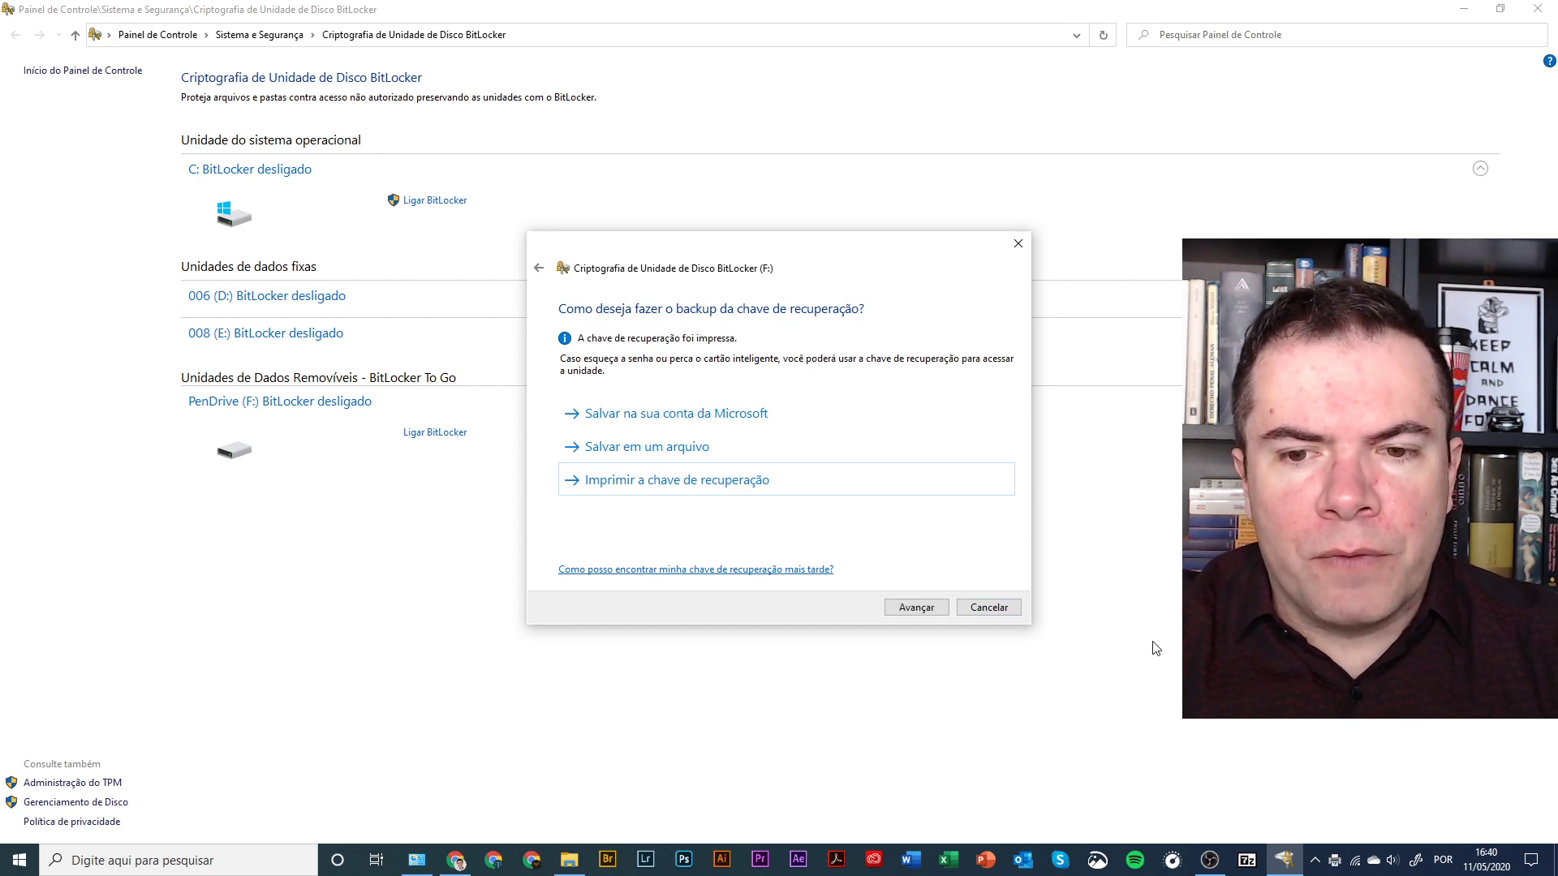
- Keep 'encrypt used disk space only' and 'Modo compatível', advancing to the final confirmation
click(924, 615)
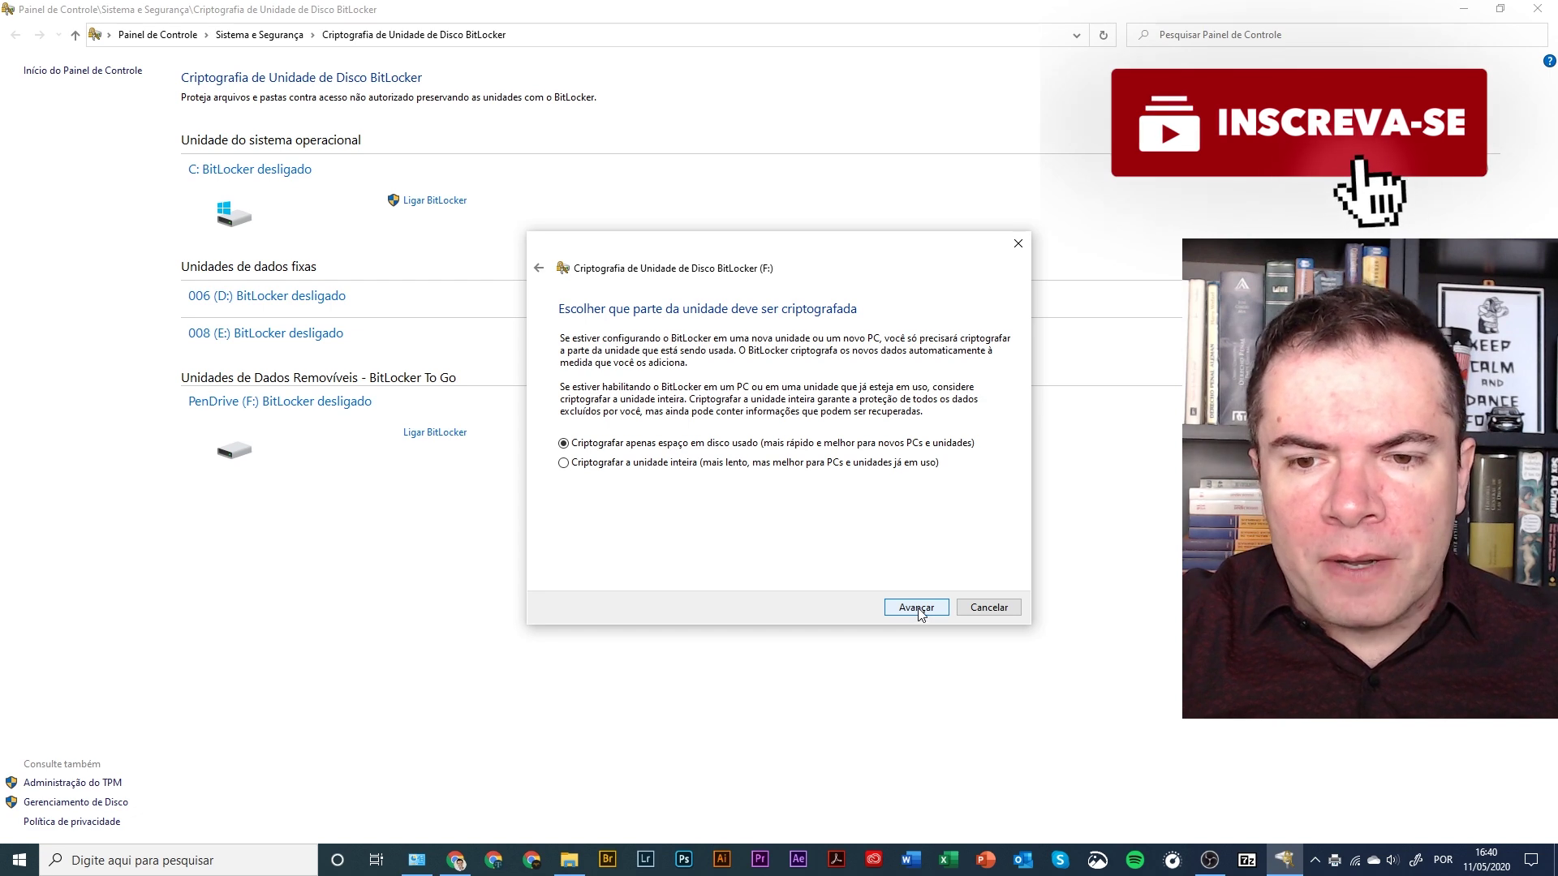
click(920, 611)
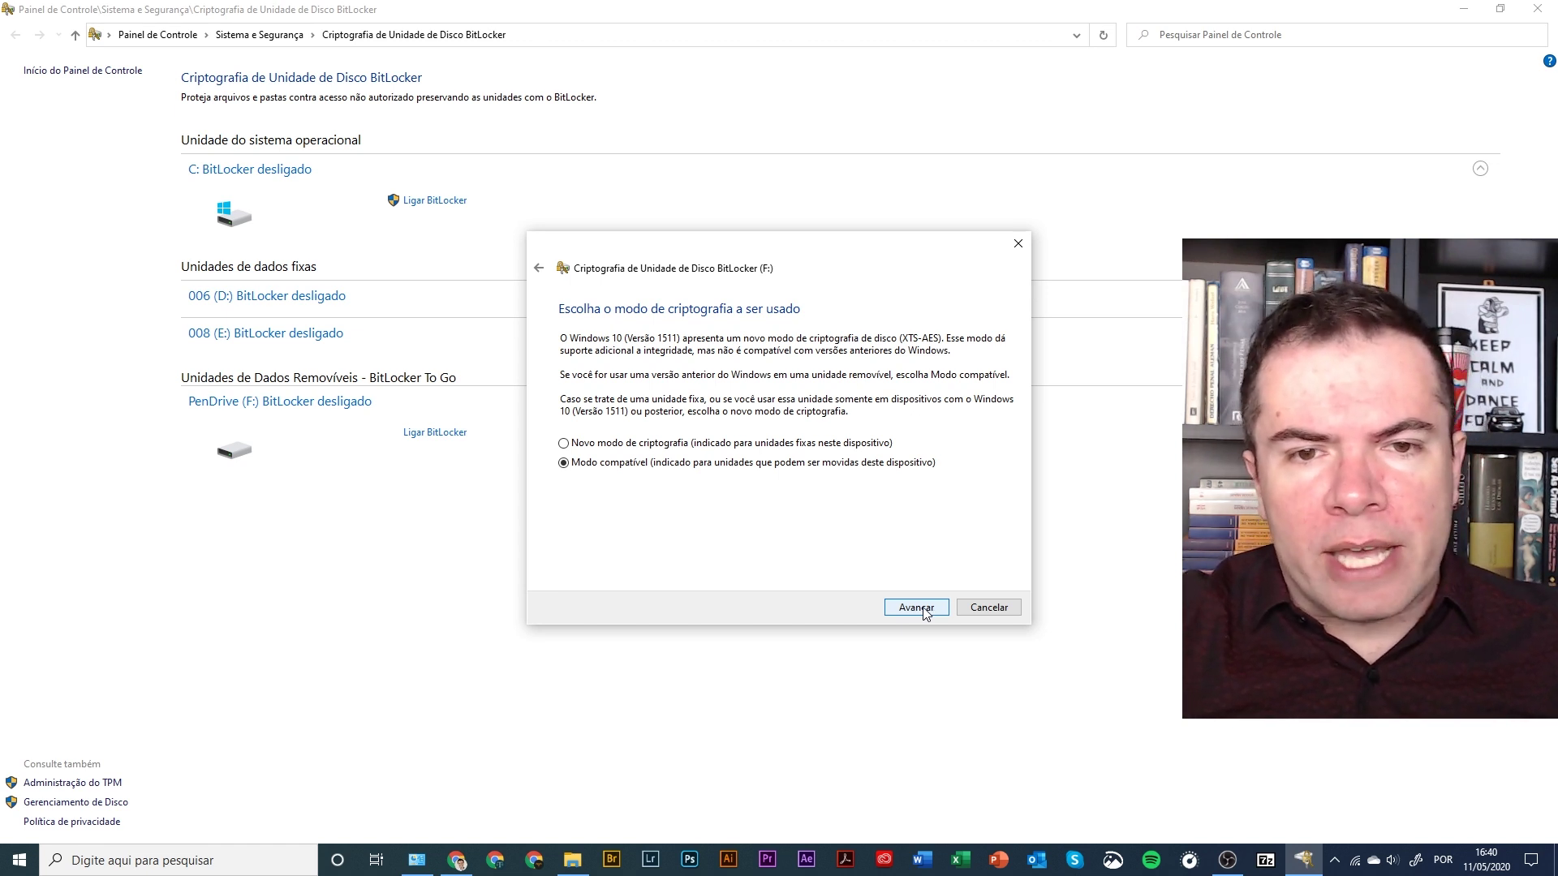
click(917, 608)
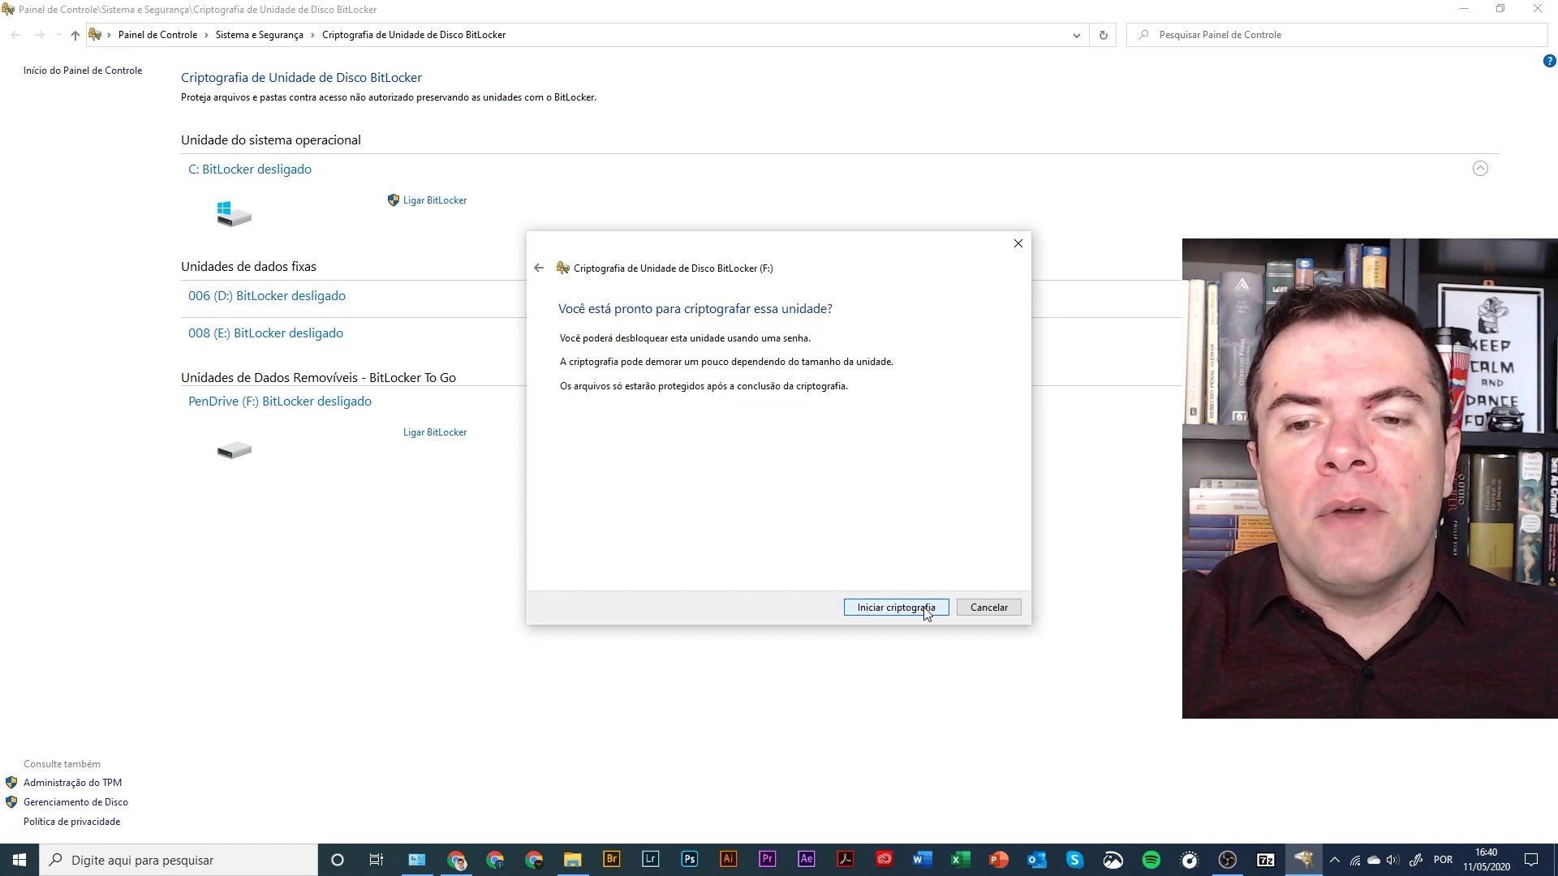
- Start encrypting PenDrive (F:) with 'Iniciar criptografia'
click(896, 608)
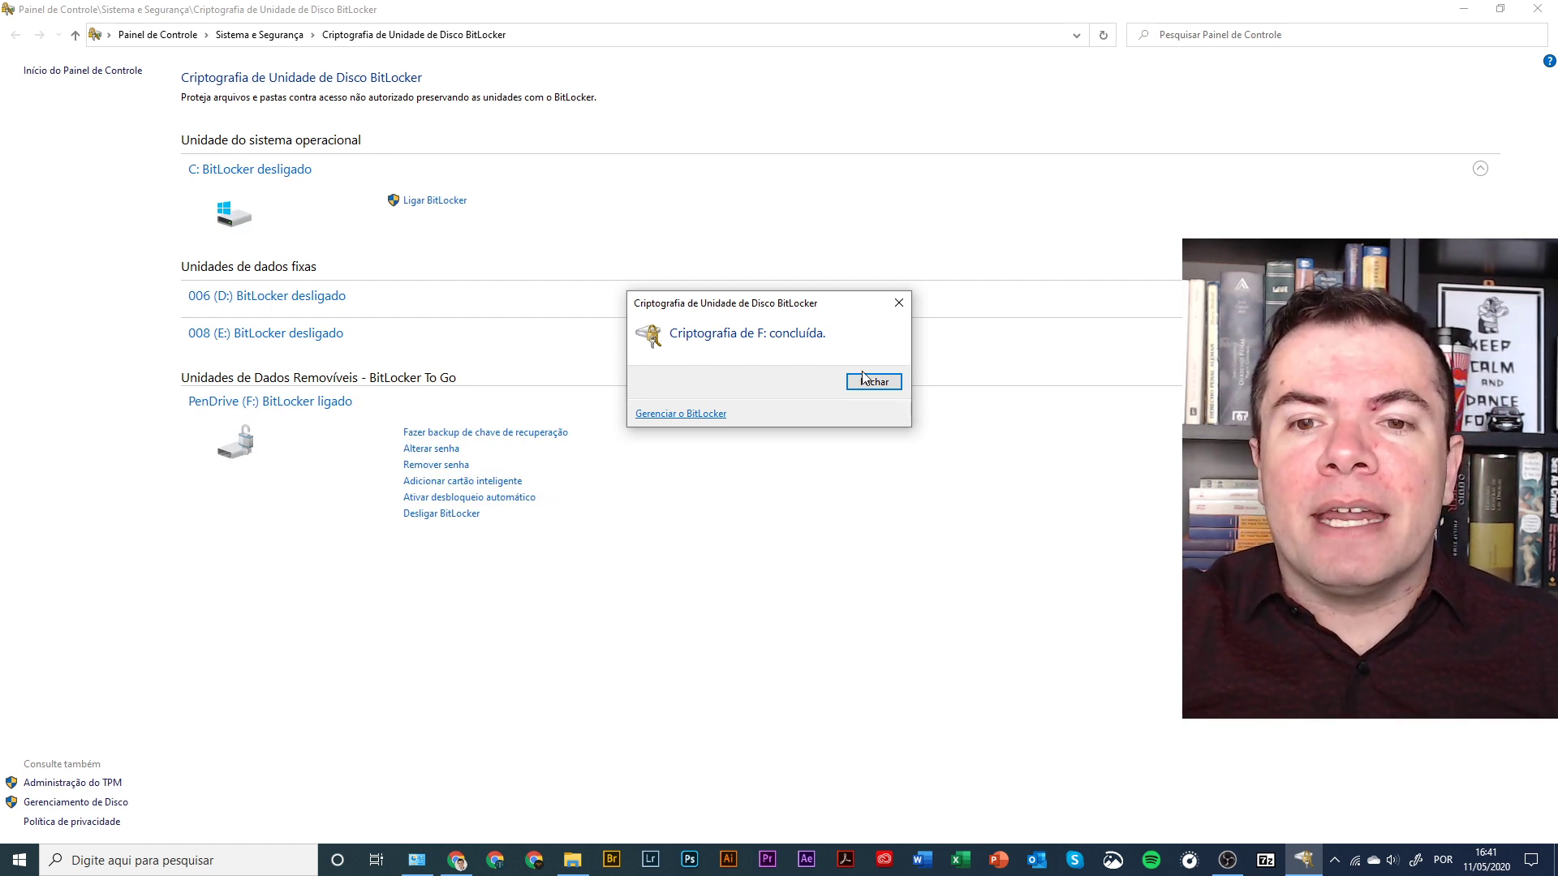
- Close the 'Criptografia de F: concluída' notice, leaving the pen drive with BitLocker on
click(894, 384)
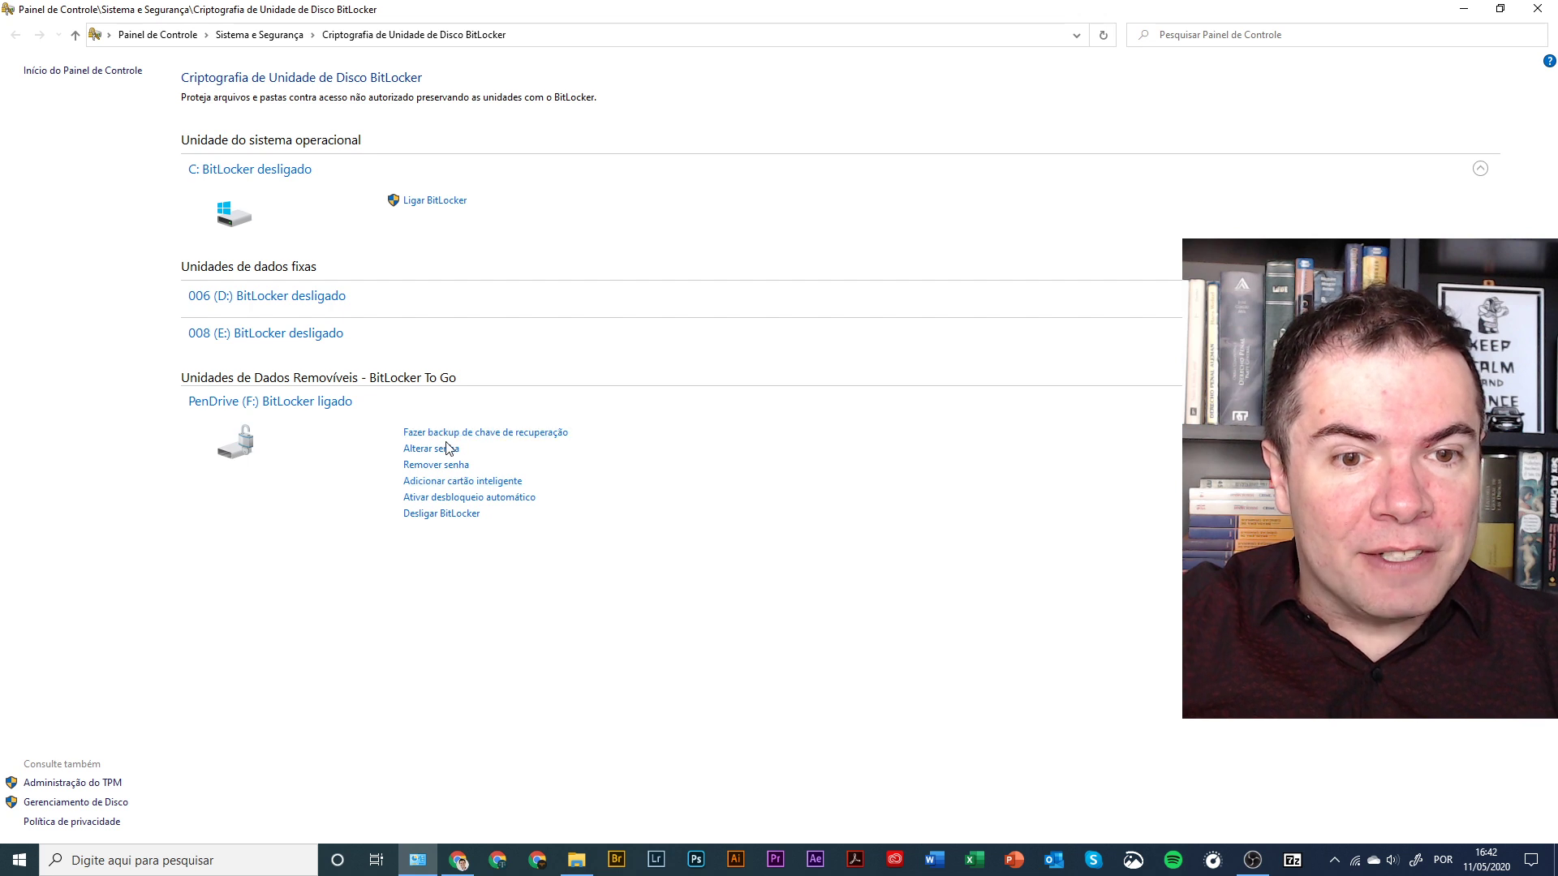
- Choose 'Desligar BitLocker' under PenDrive (F:) to bring up the decryption confirmation
click(412, 515)
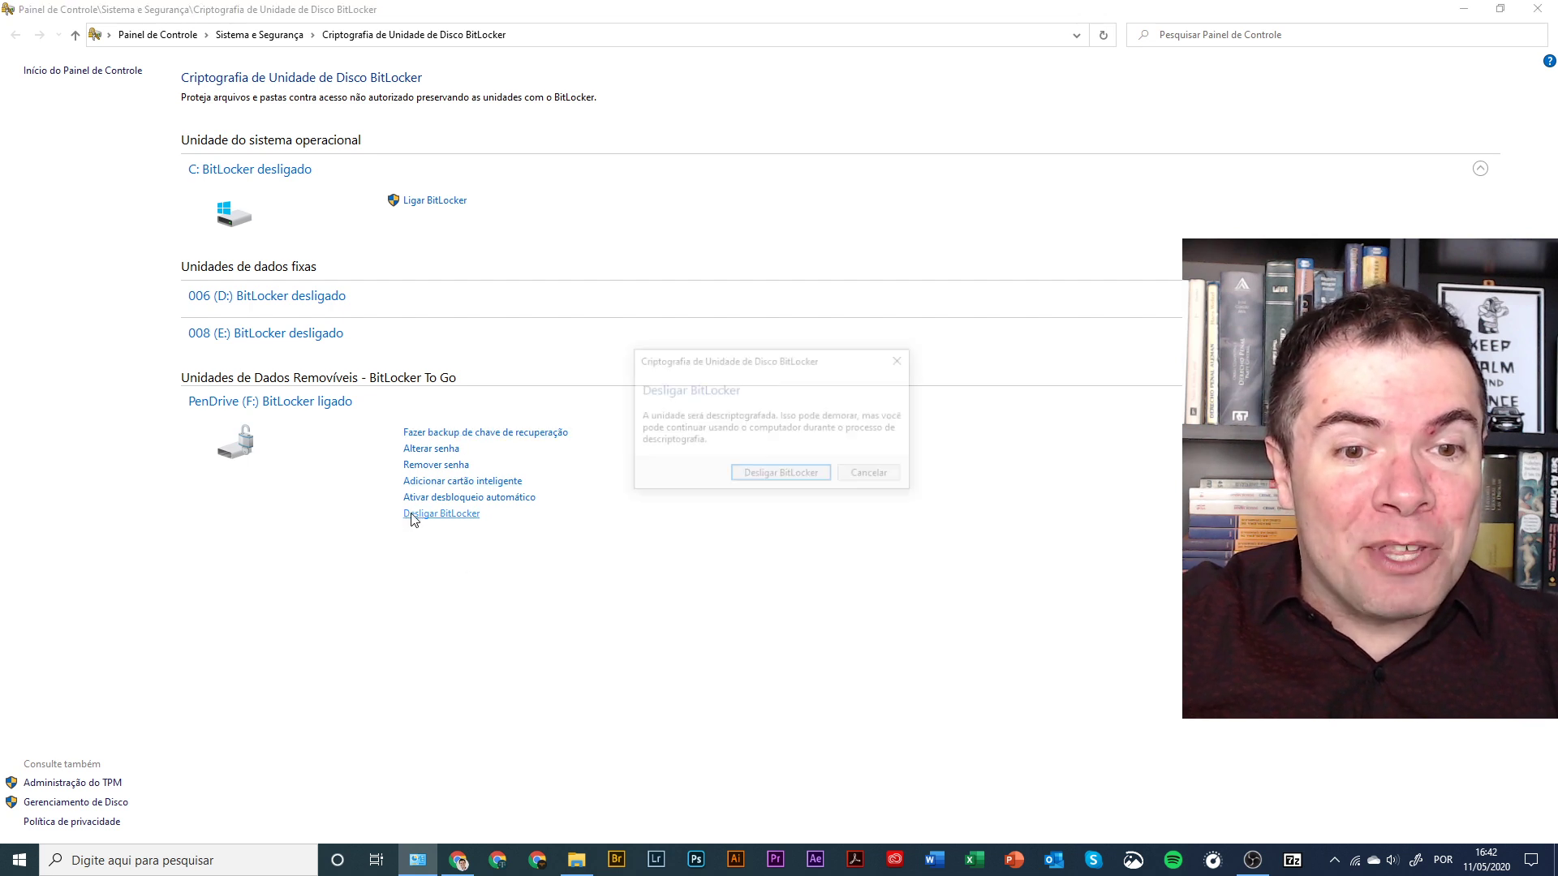
- Confirm decrypting PenDrive (F:) and close the completion notice once BitLocker is off
click(805, 473)
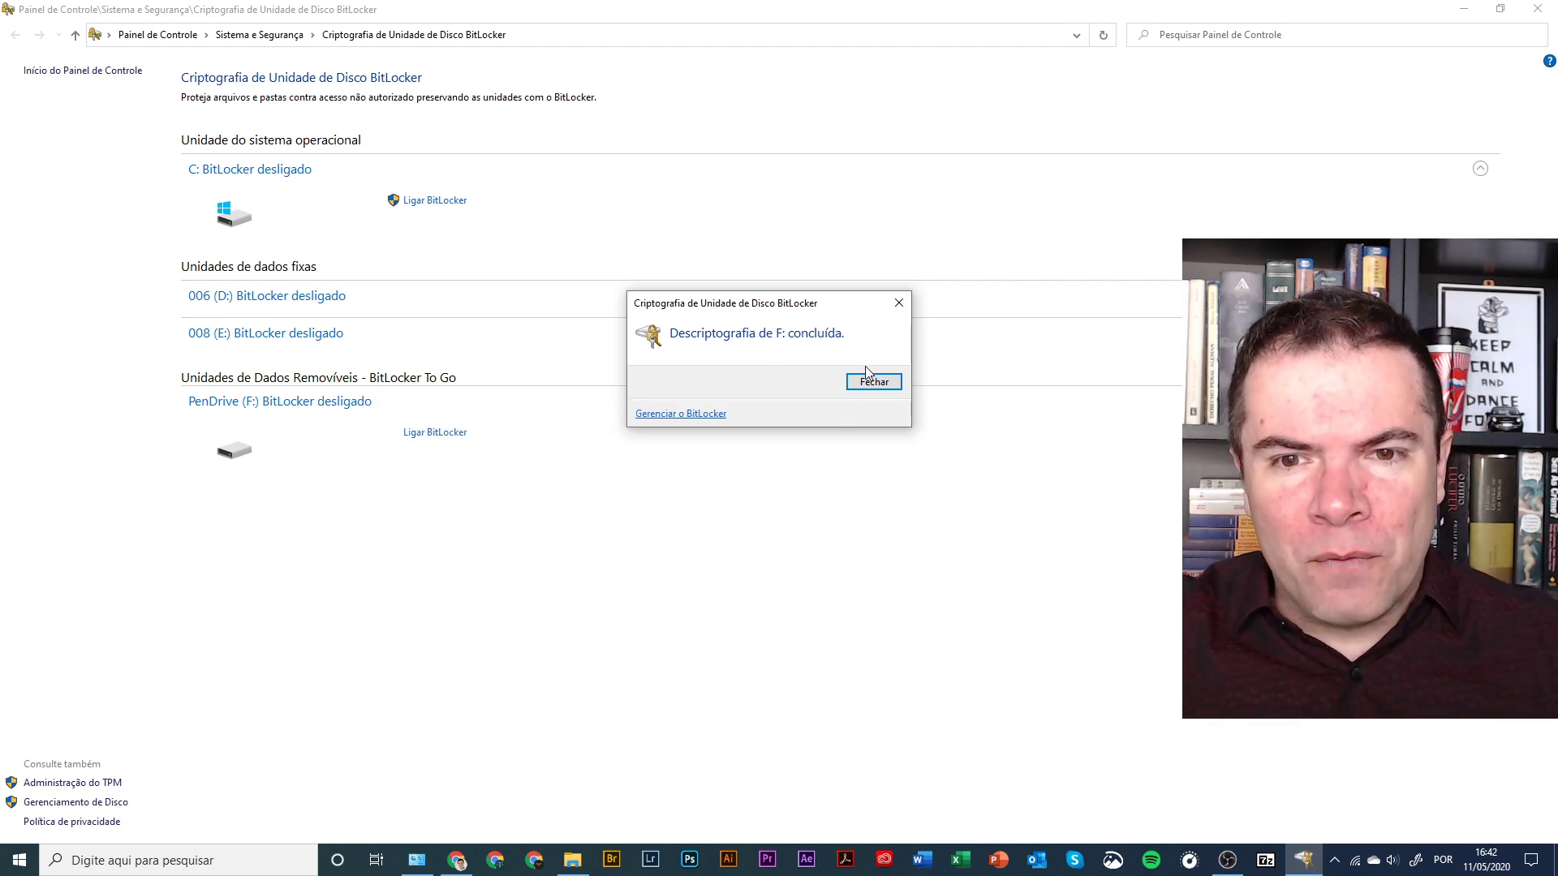
click(876, 385)
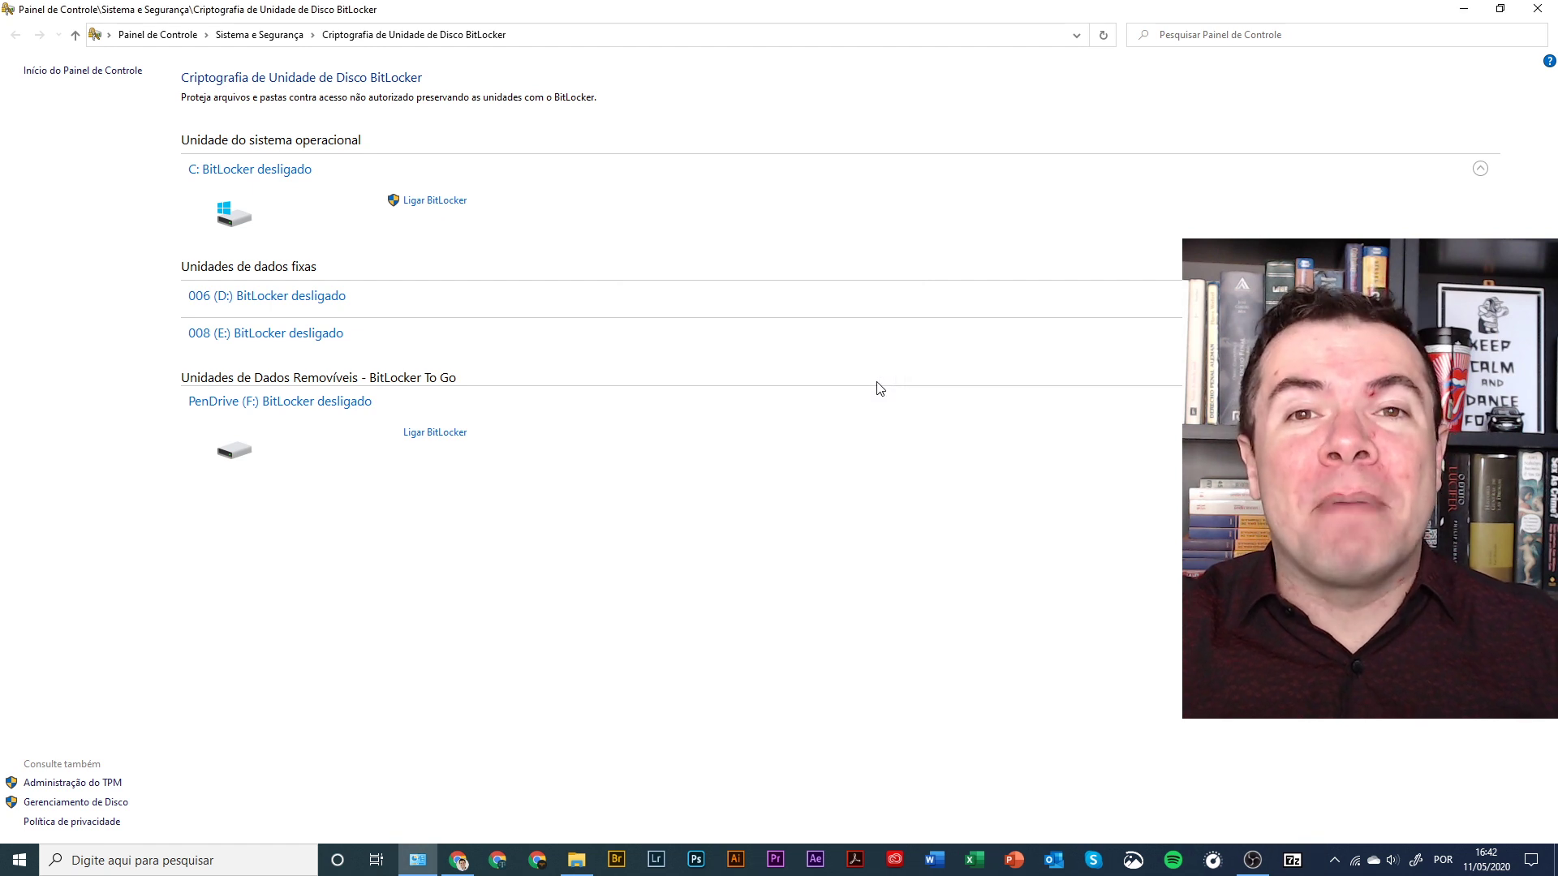